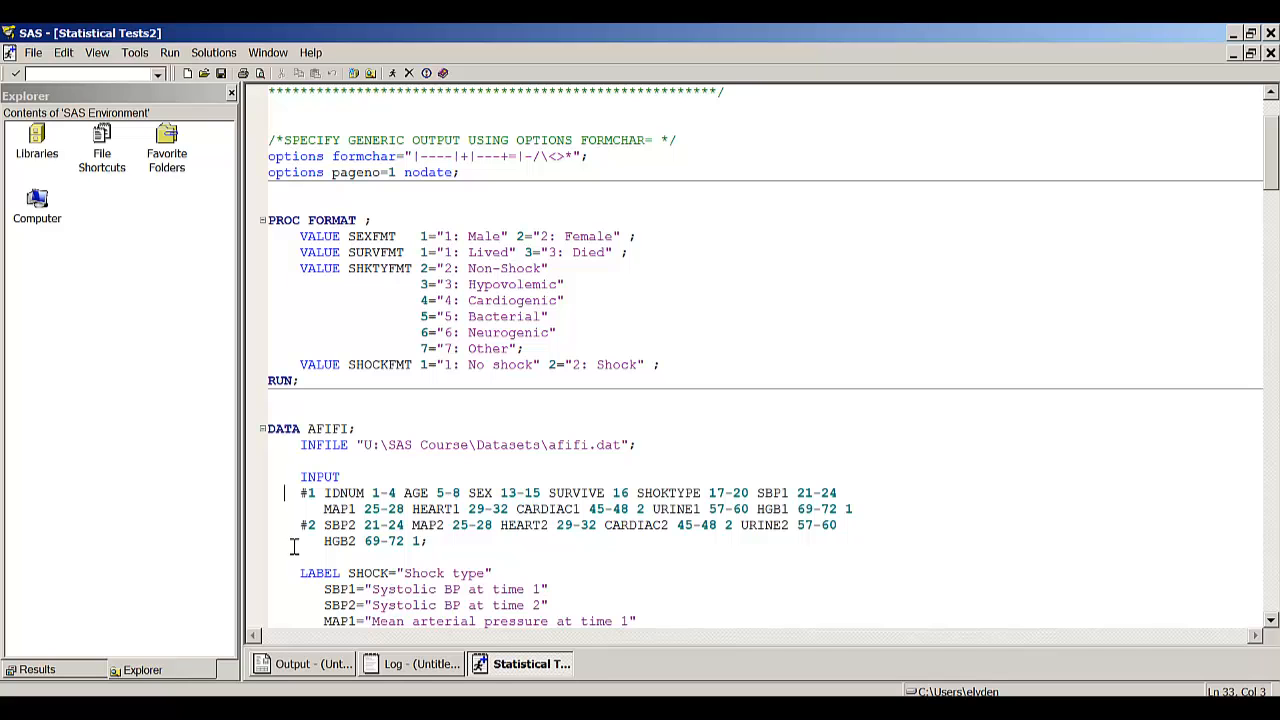
- Run the program from its beginning through the PROC MEANS descriptive statistics block and review both output pages
scroll(297, 545, "down", 6)
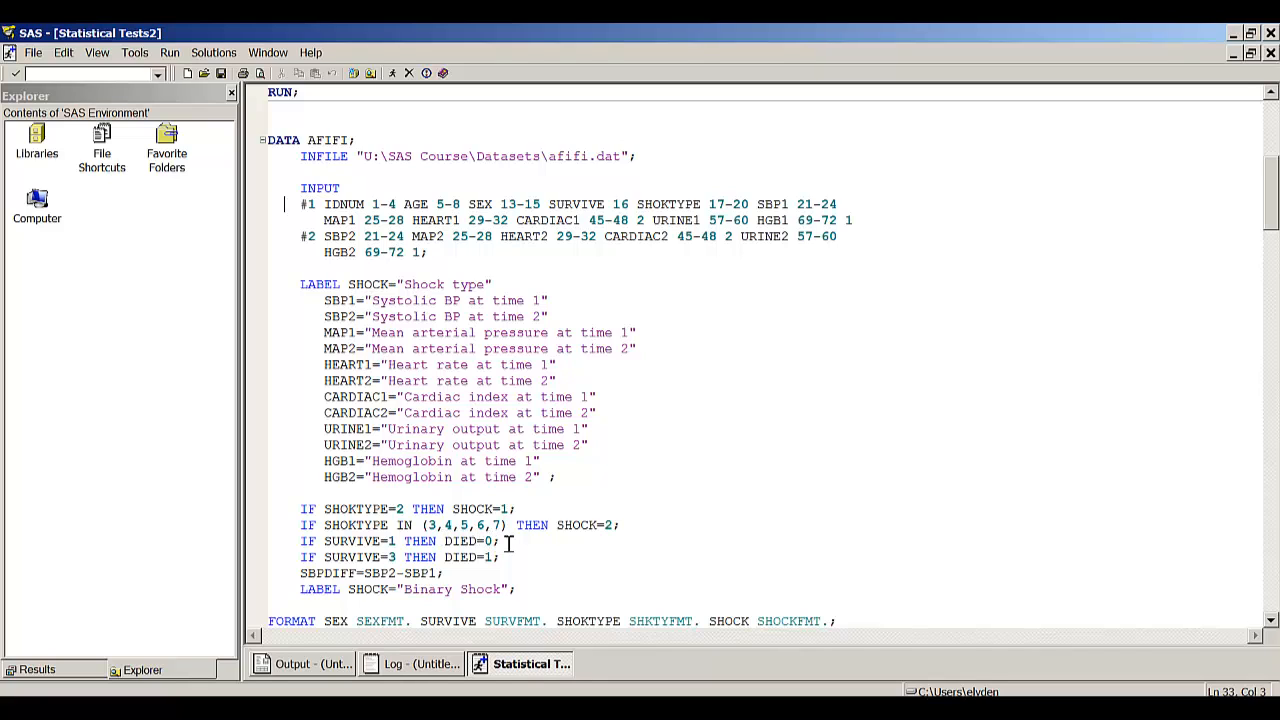
scroll(480, 540, "up", 5)
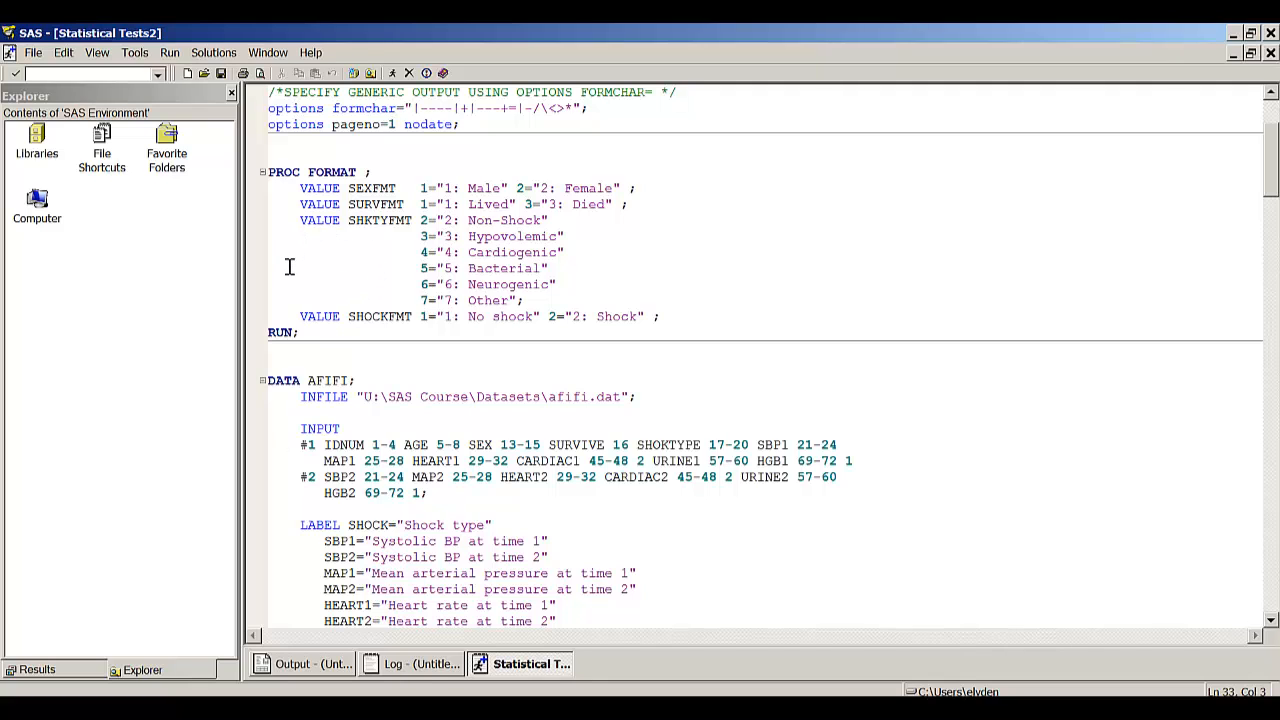
scroll(297, 277, "down", 3)
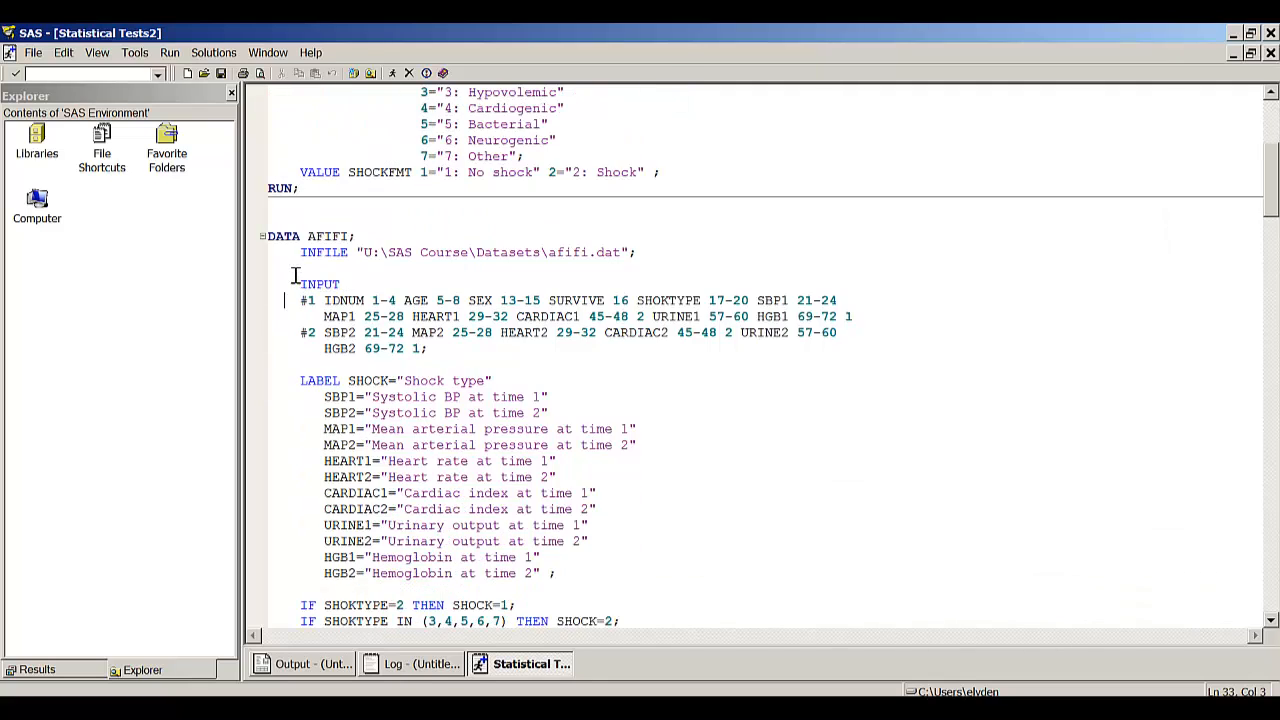
scroll(297, 277, "down", 6)
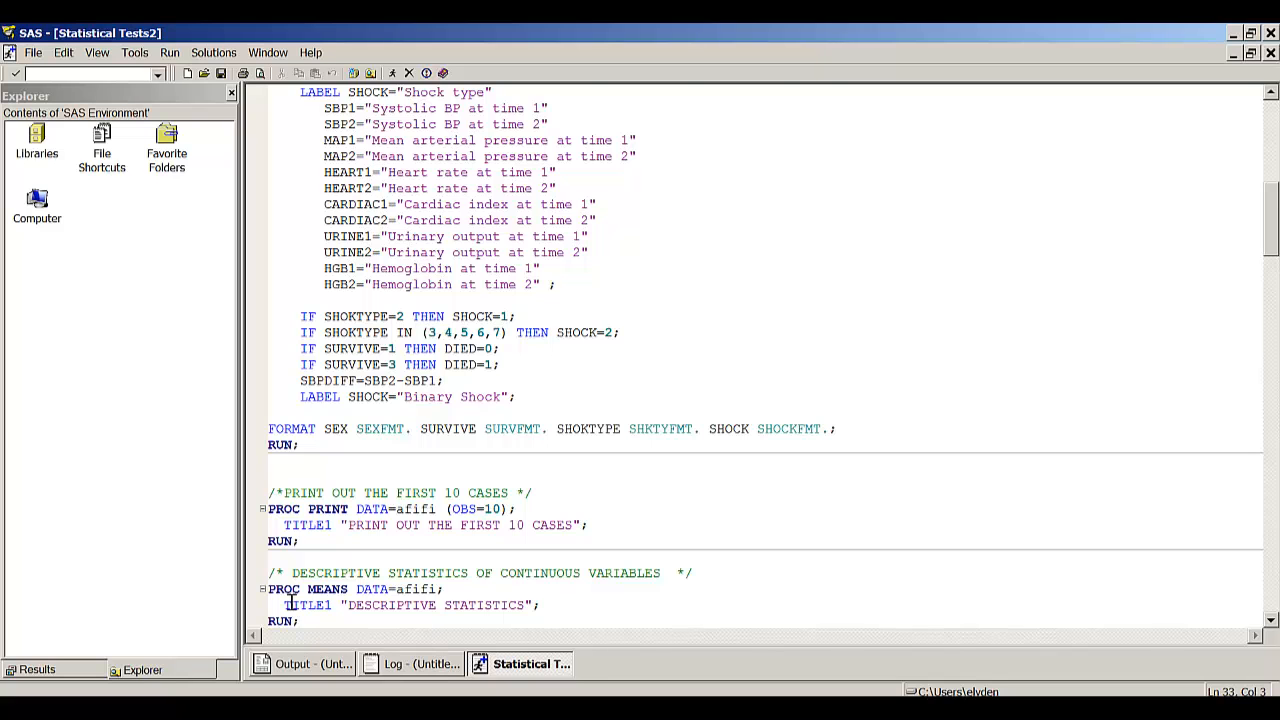
scroll(290, 600, "up", 6)
key("ctrl+a")
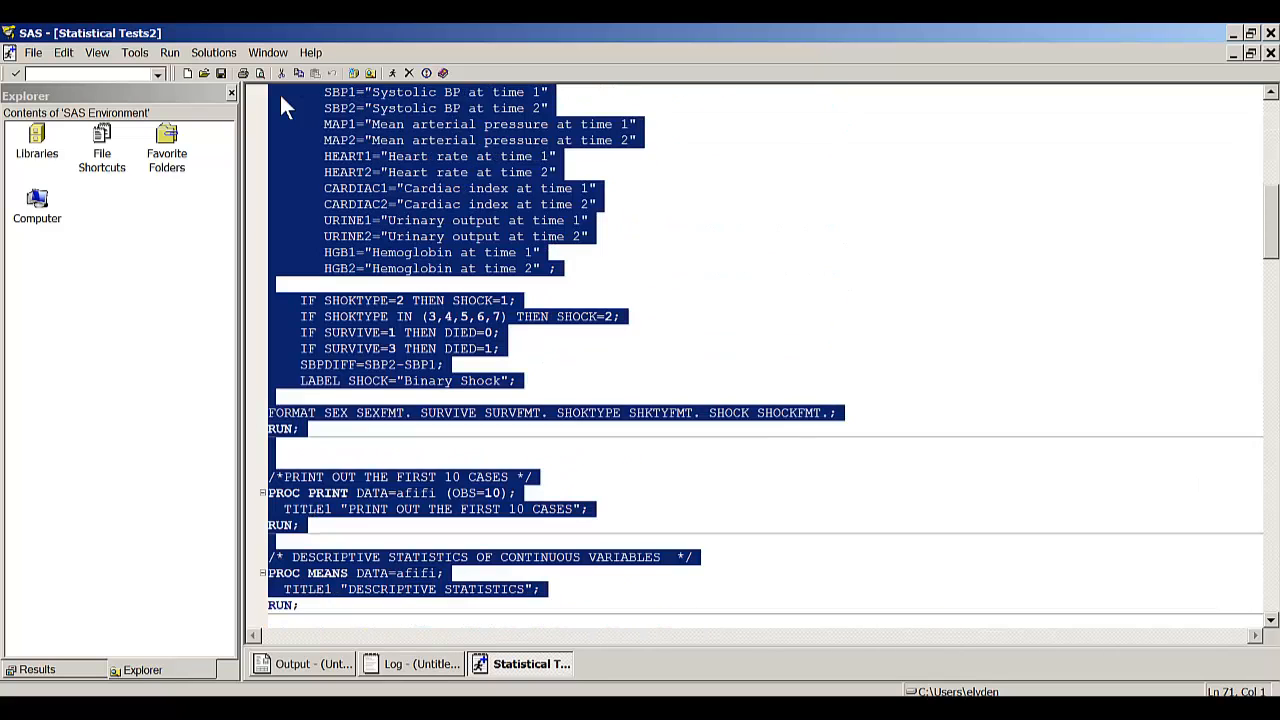
left_click(392, 73)
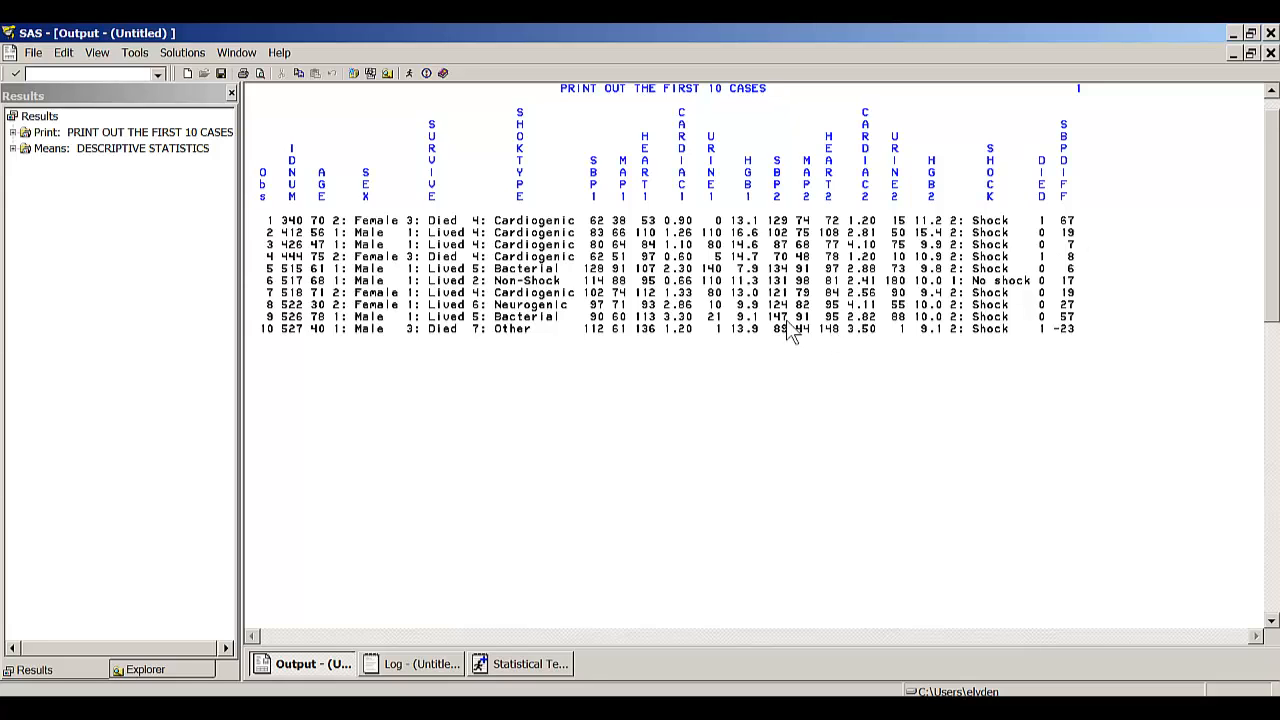
key("Page_Down")
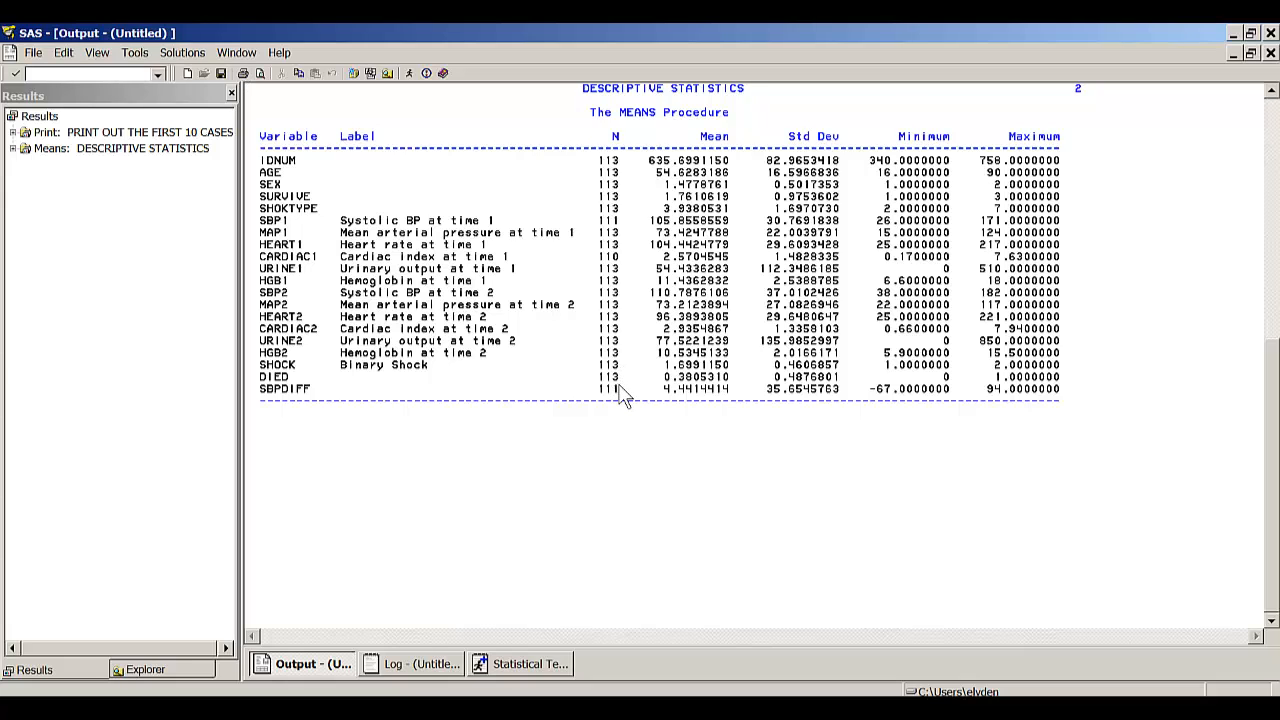
- Run only the PROC CORR block that produces the correlation matrix for SBP2, CARDIAC1, HEART1, HGB1 and MAP1
key("F5")
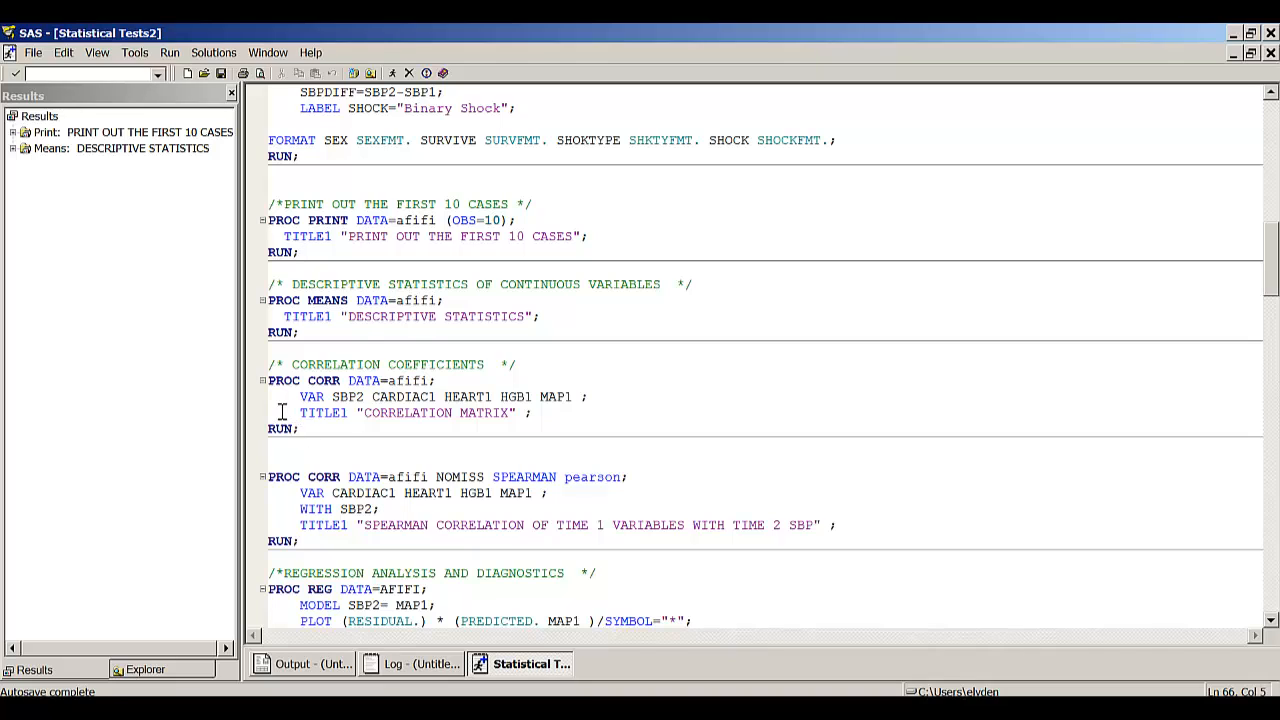
left_click(272, 382, "shift")
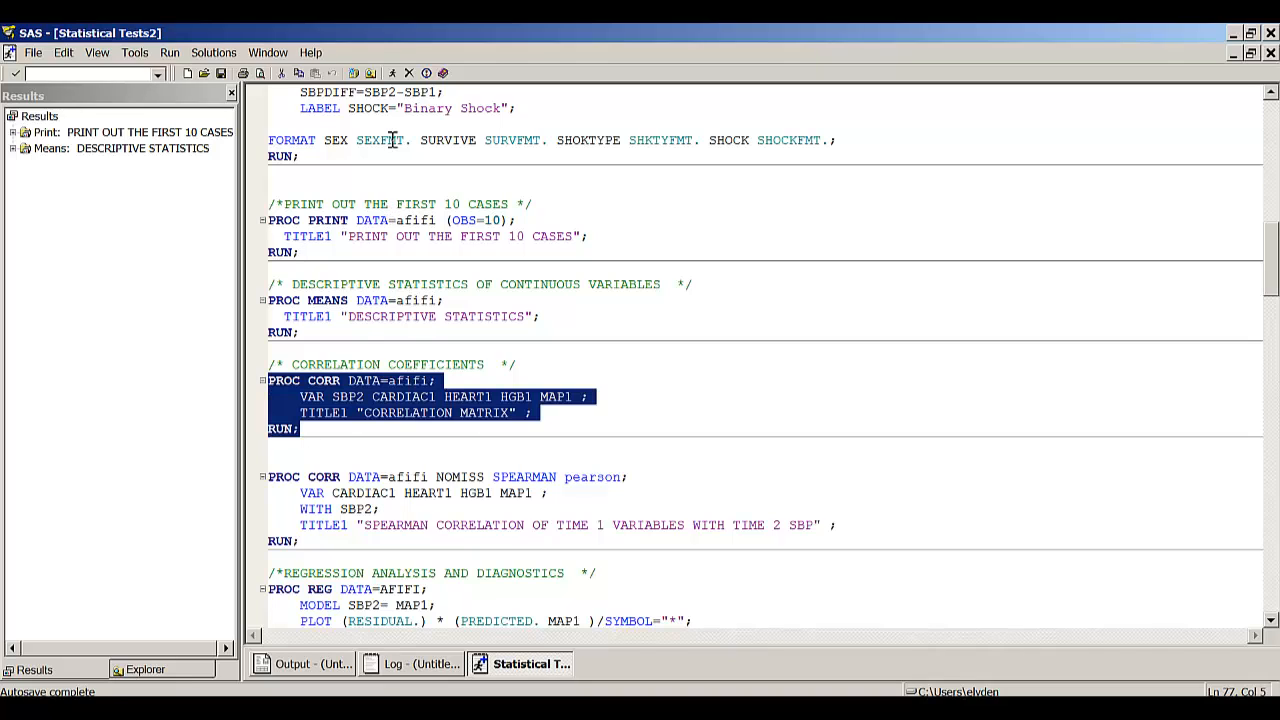
left_click(394, 75)
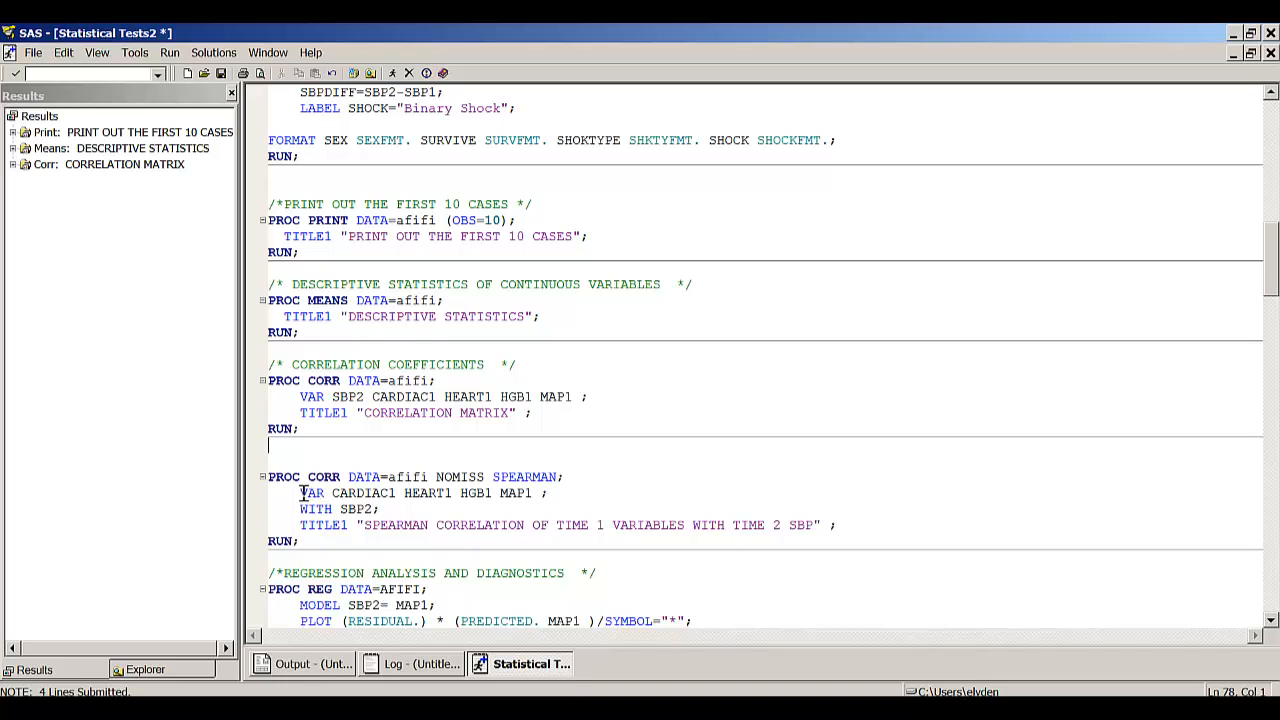
- Run the Spearman PROC CORR block correlating CARDIAC1, HEART1, HGB1 and MAP1 with SBP2, and compare its code with the output
left_click(270, 479)
left_click_drag(280, 486, 840, 530)
left_click(392, 73)
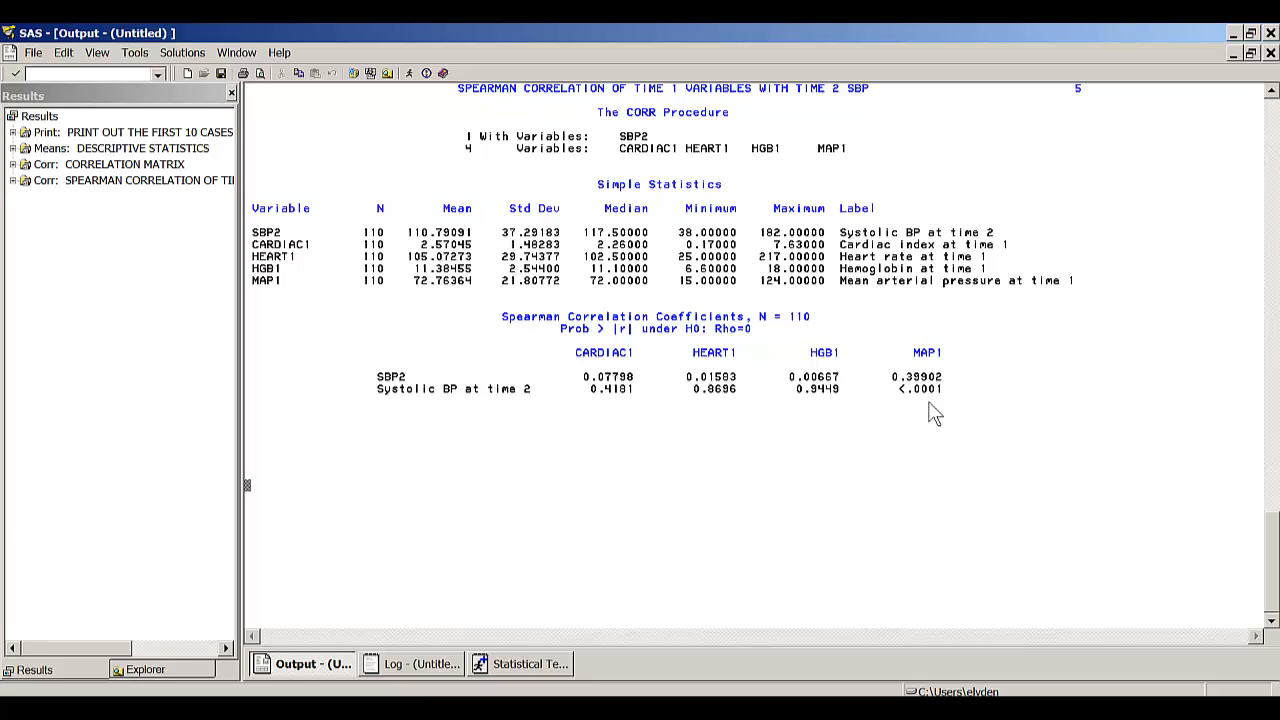
left_click(522, 664)
left_click(688, 449)
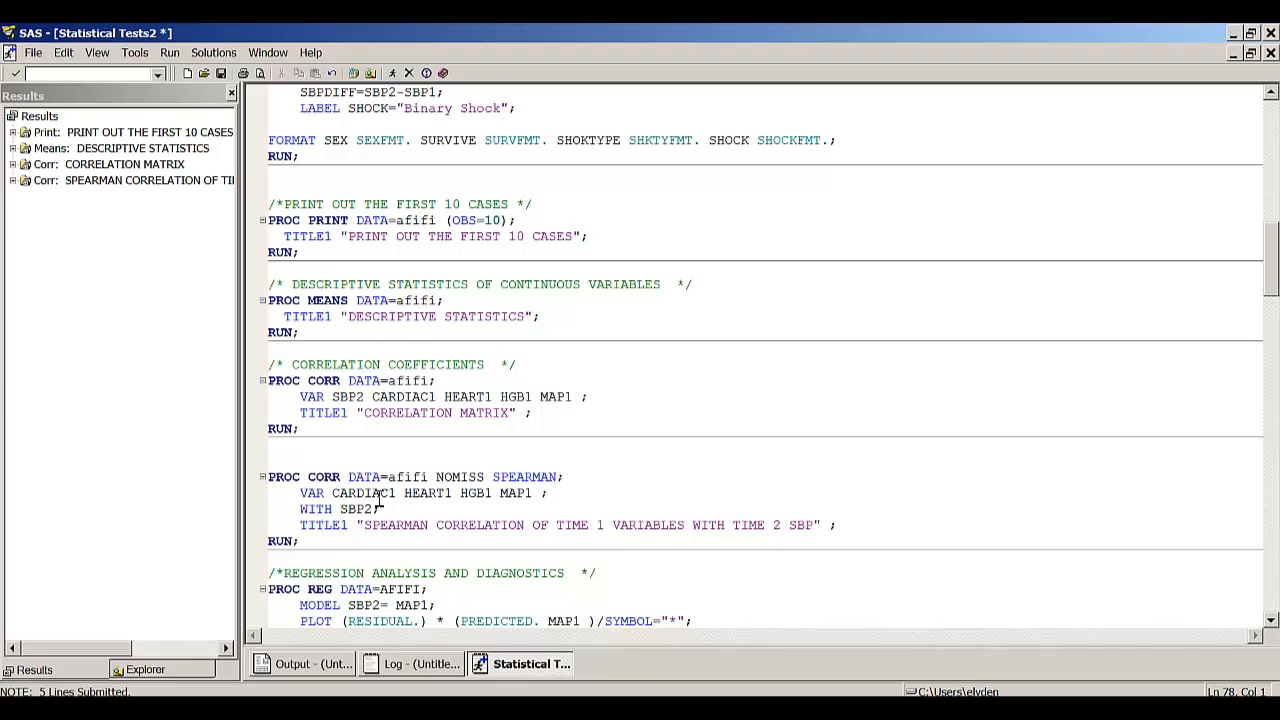
left_click(340, 668)
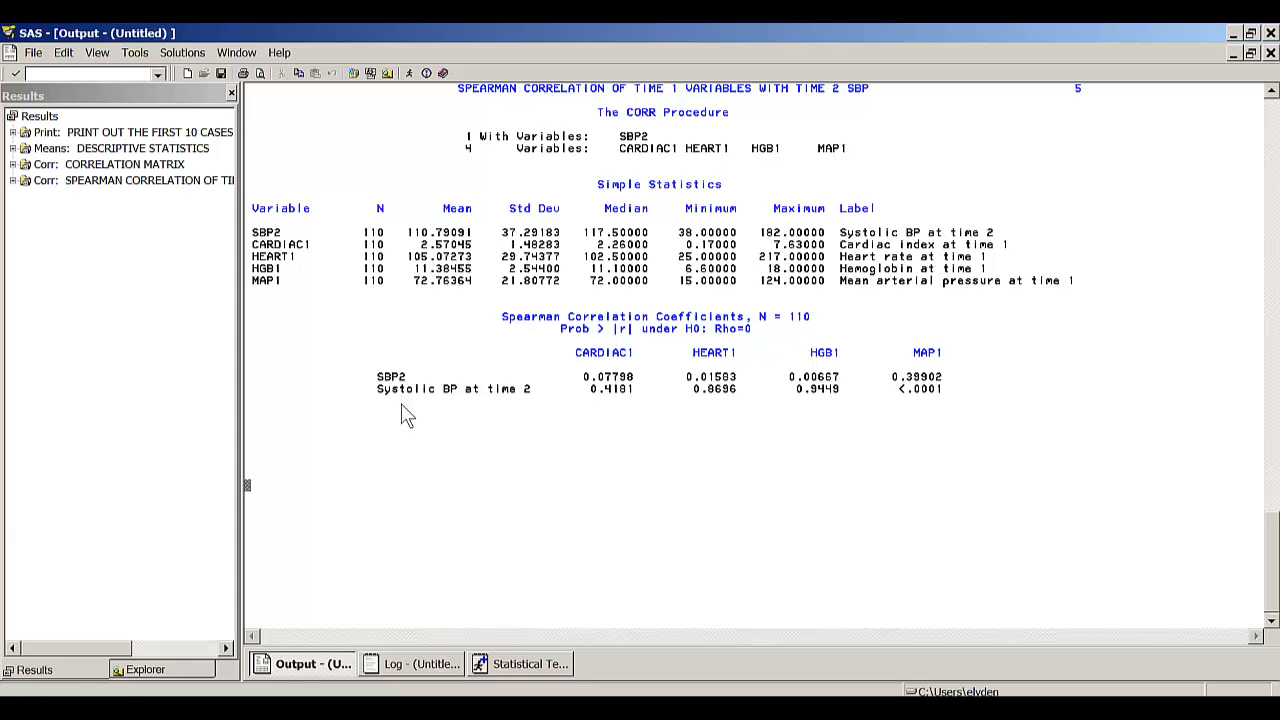
- Run the PROC REG block that regresses SBP2 on MAP1 with diagnostic plots and the REGDAT output dataset
left_click(529, 664)
scroll(666, 606, "down", 8)
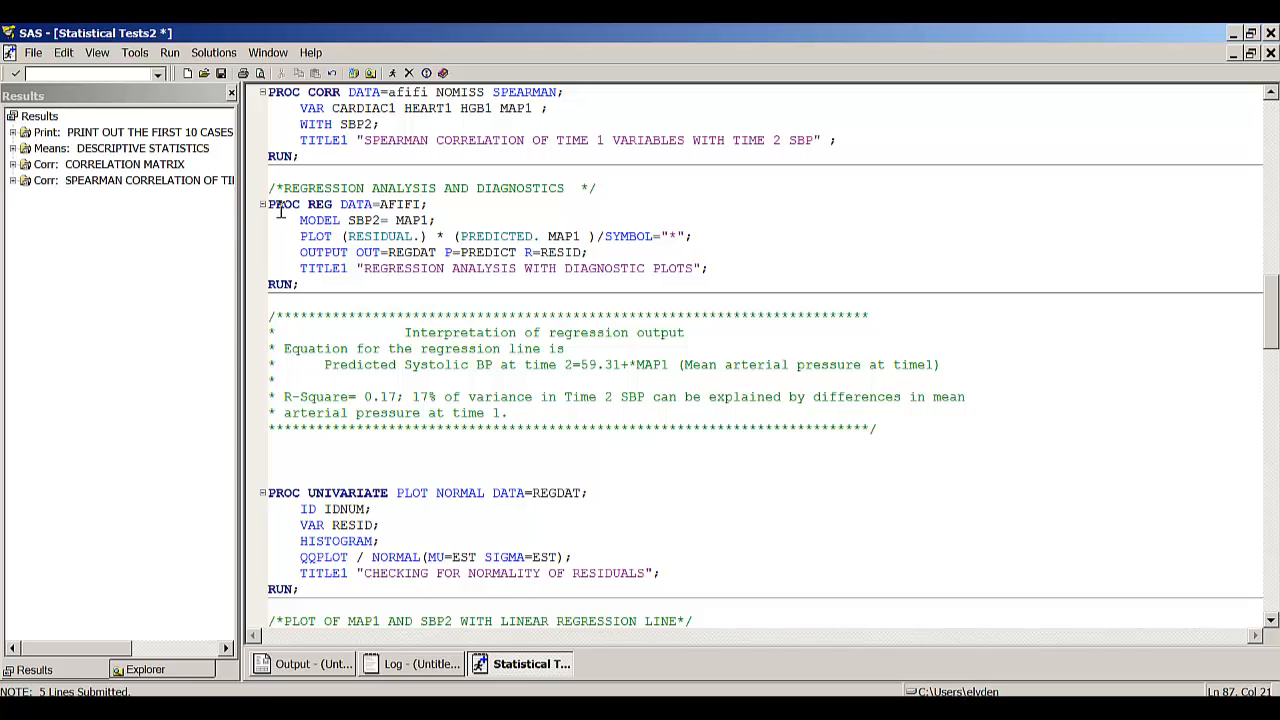
left_click_drag(268, 205, 300, 290)
key("F8")
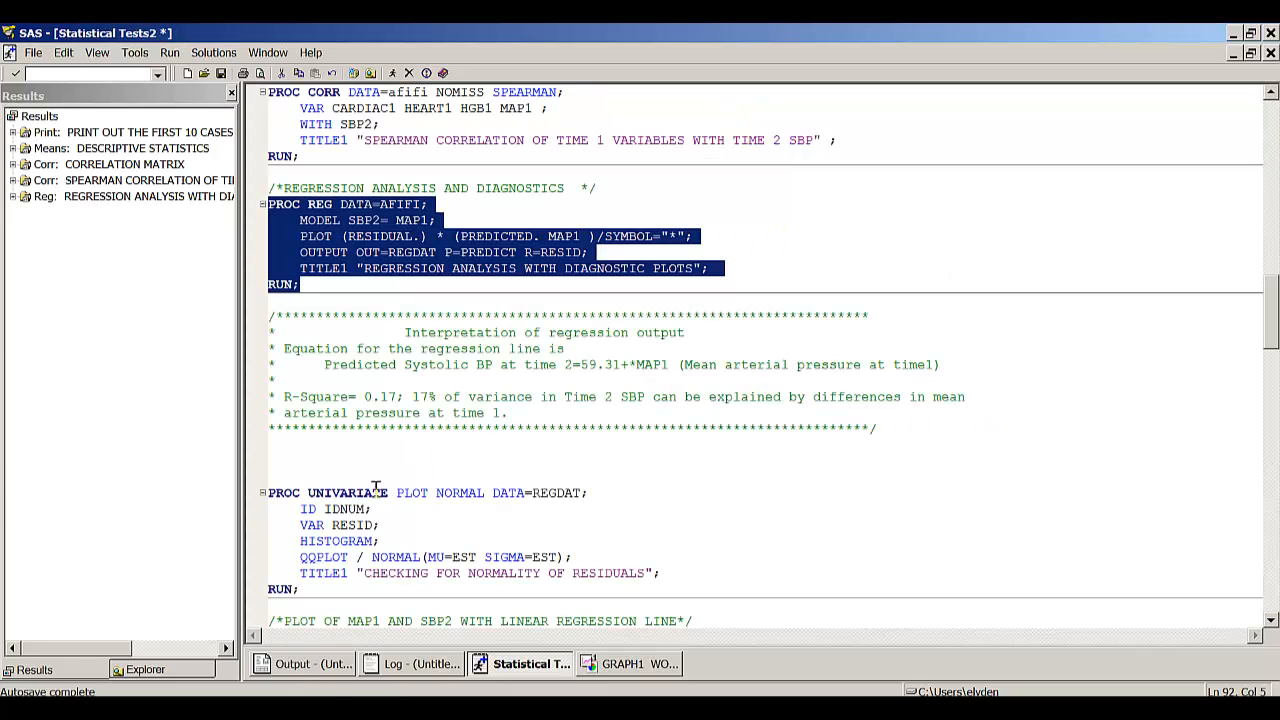
- Examine the regression residual plots against the predicted value and against mean arterial pressure at time 1
left_click(370, 481)
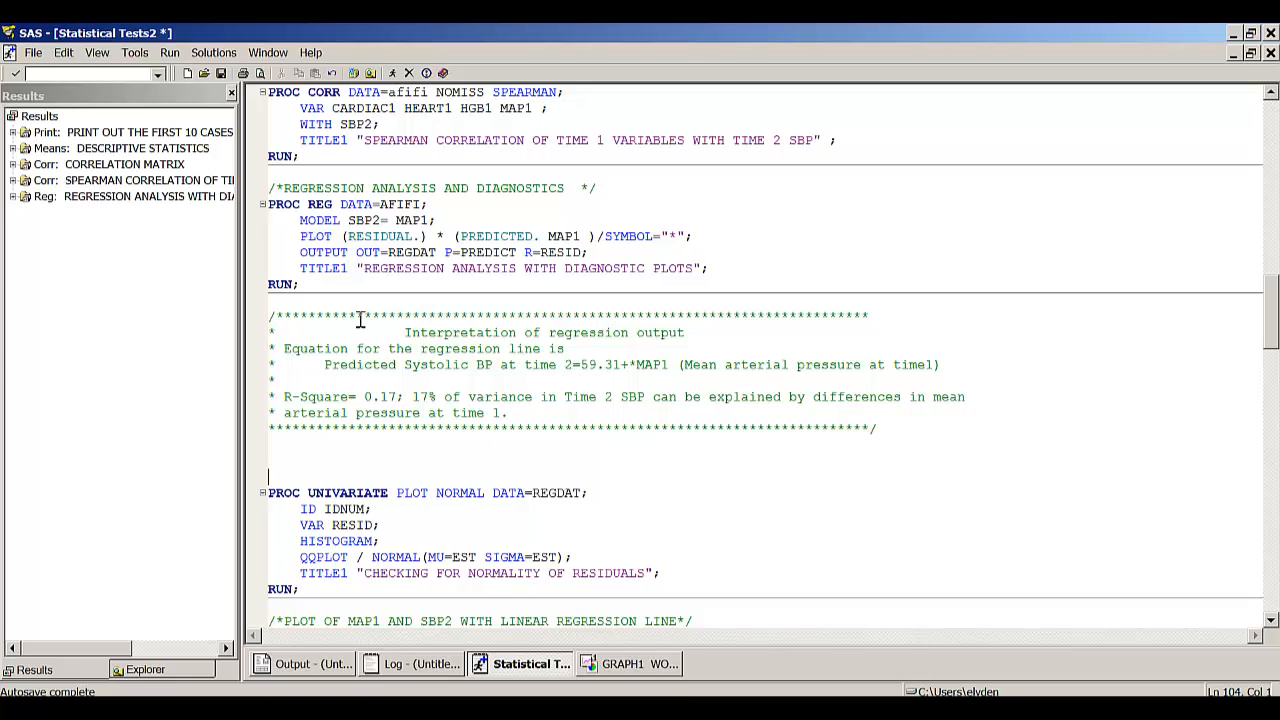
left_click(663, 677)
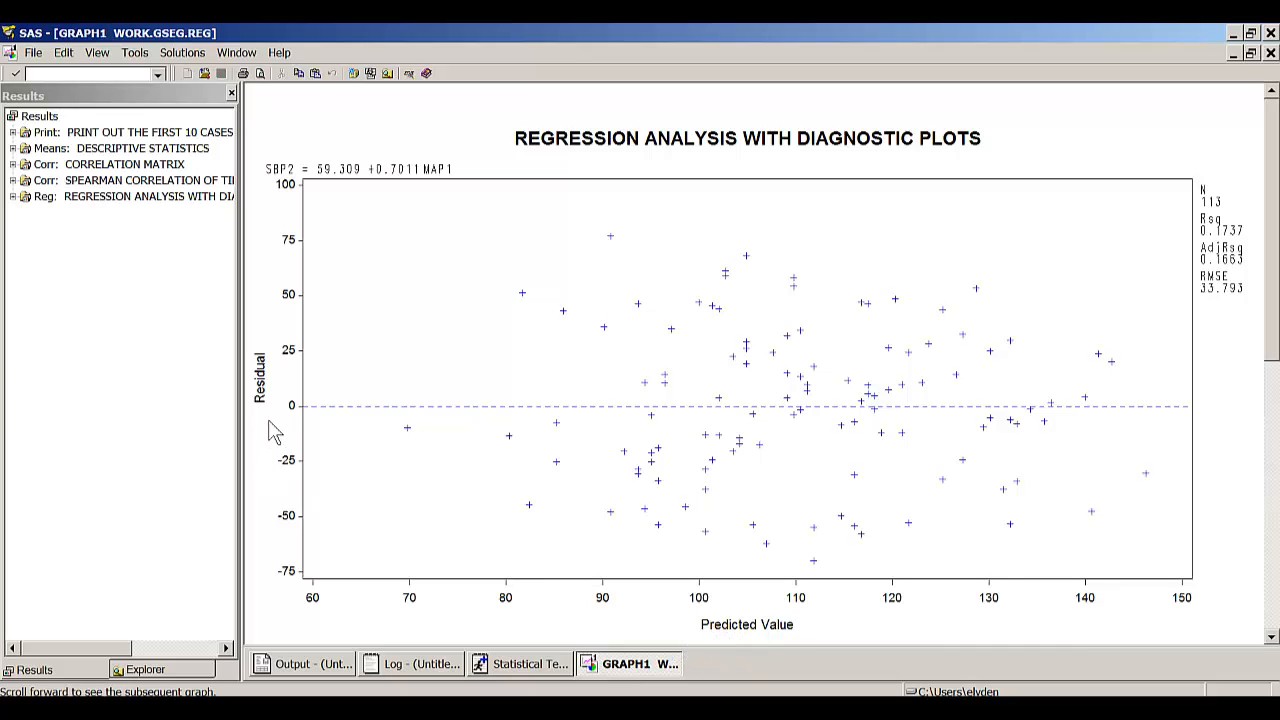
scroll(275, 432, "down", 1)
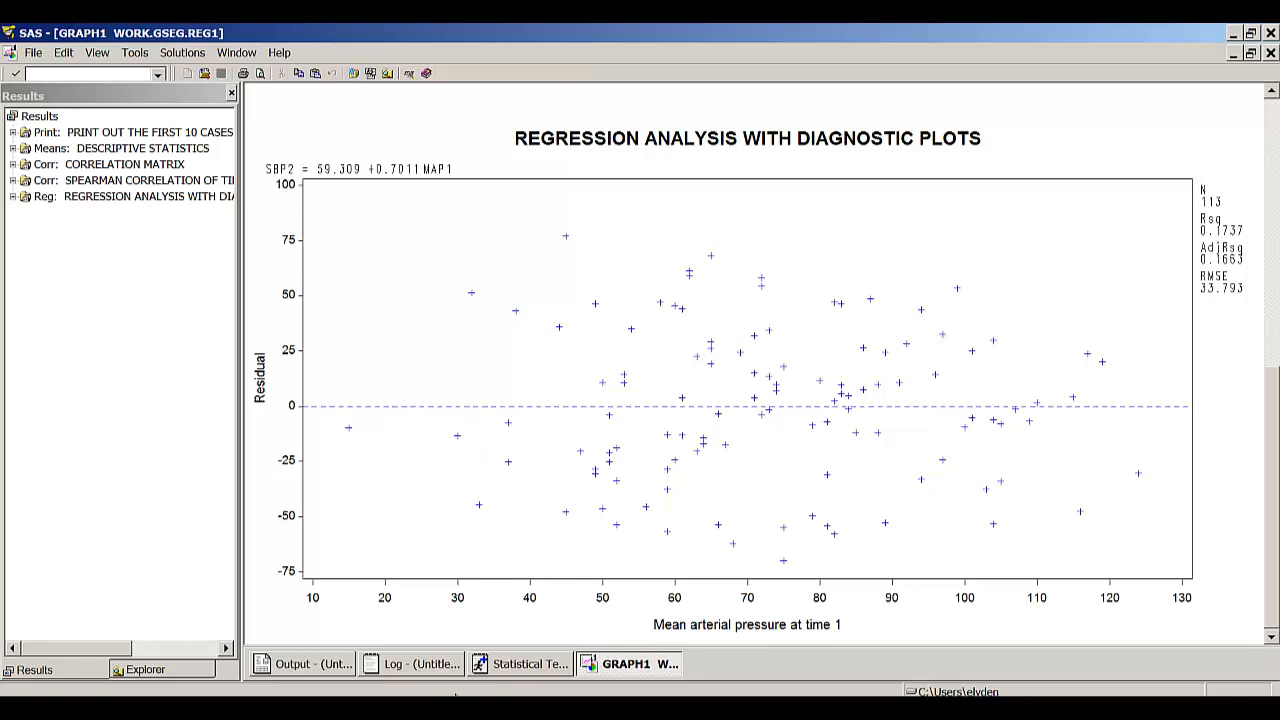
- Run the PROC UNIVARIATE normality check on the REGDAT residuals and view its histogram and the following graph
left_click(500, 665)
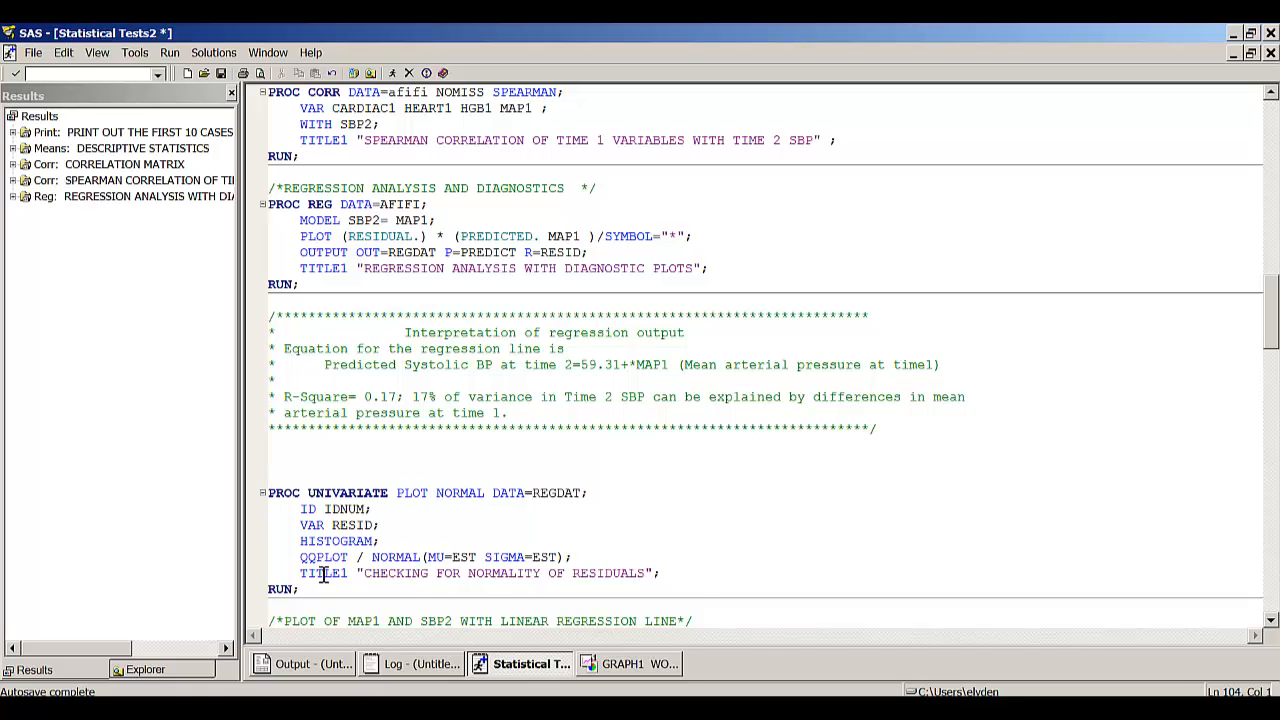
left_click(394, 74)
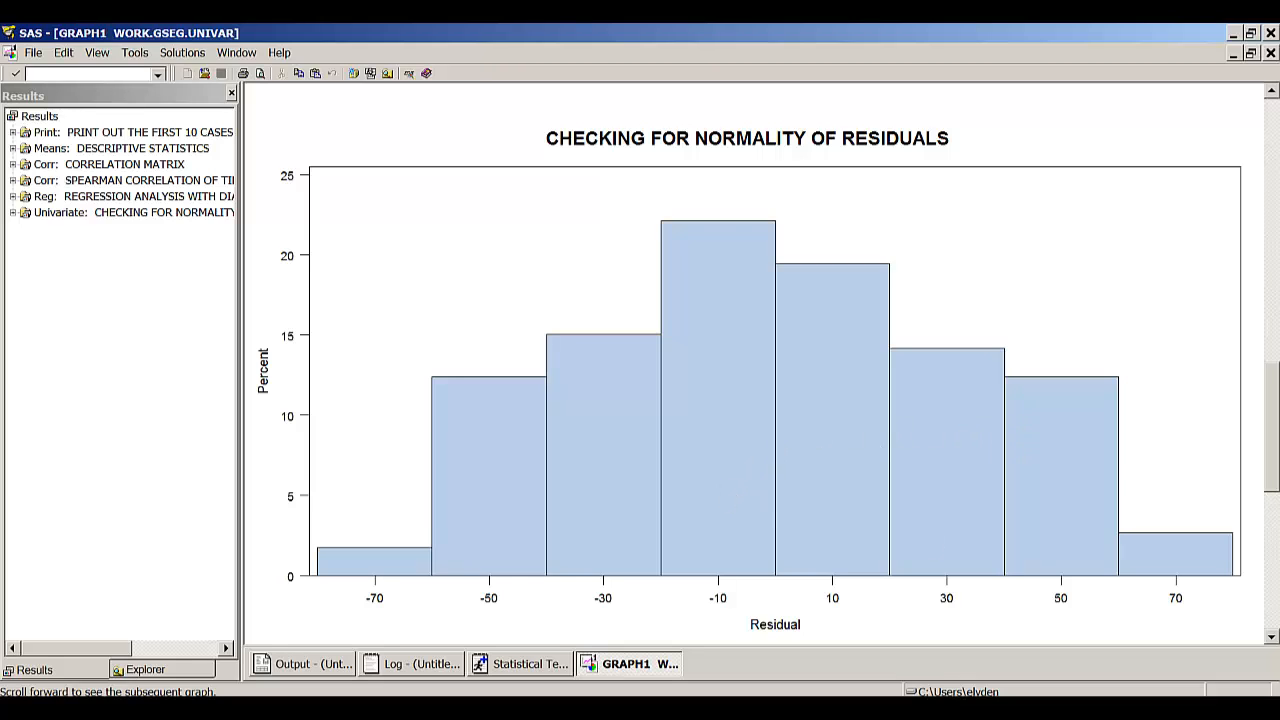
left_click(1271, 637)
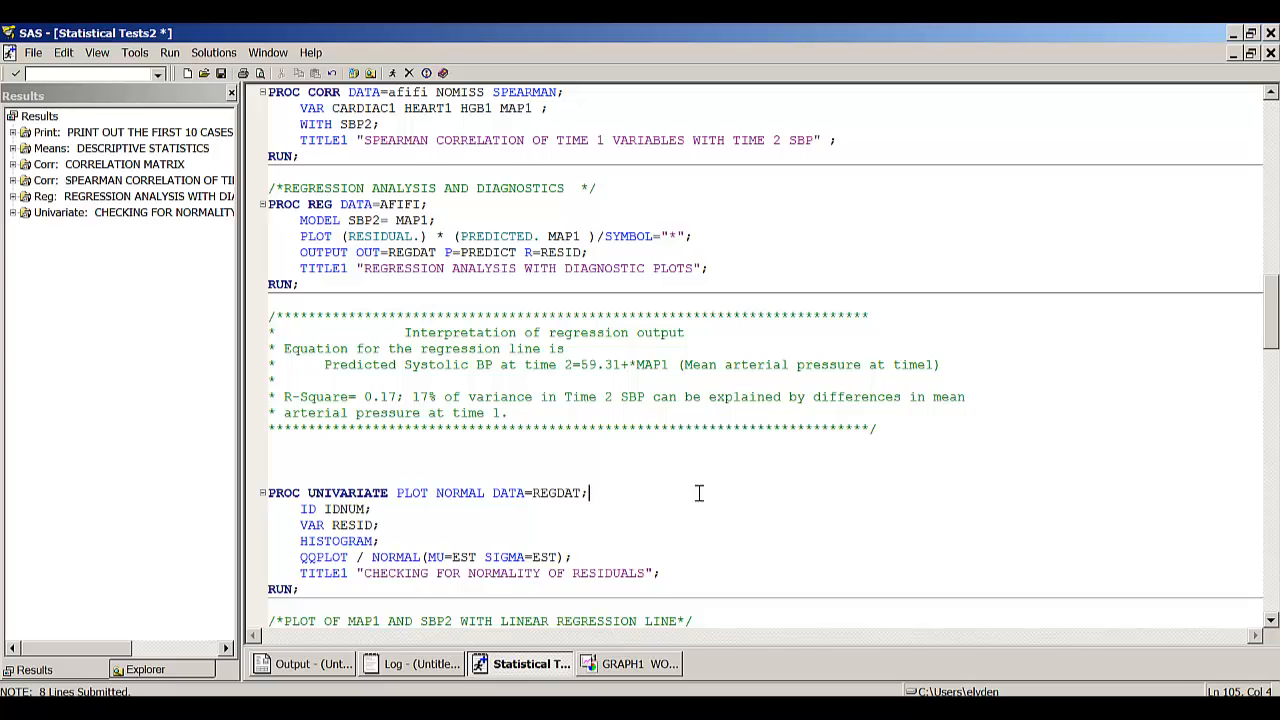
- Run the symbol, axis and PROC GPLOT code plotting SBP2 against MAP1 with a linear regression line, and close the graph after viewing
scroll(699, 493, "down", 4)
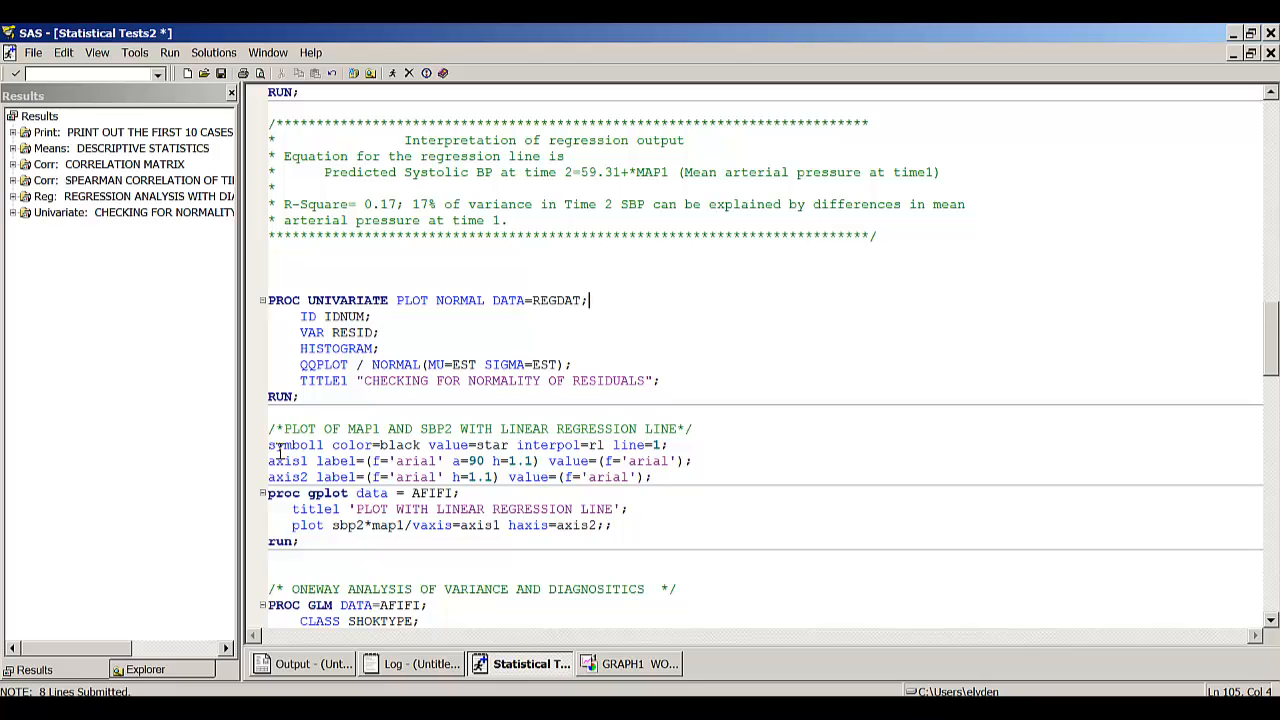
left_click_drag(269, 446, 269, 447)
left_click_drag(269, 447, 271, 469)
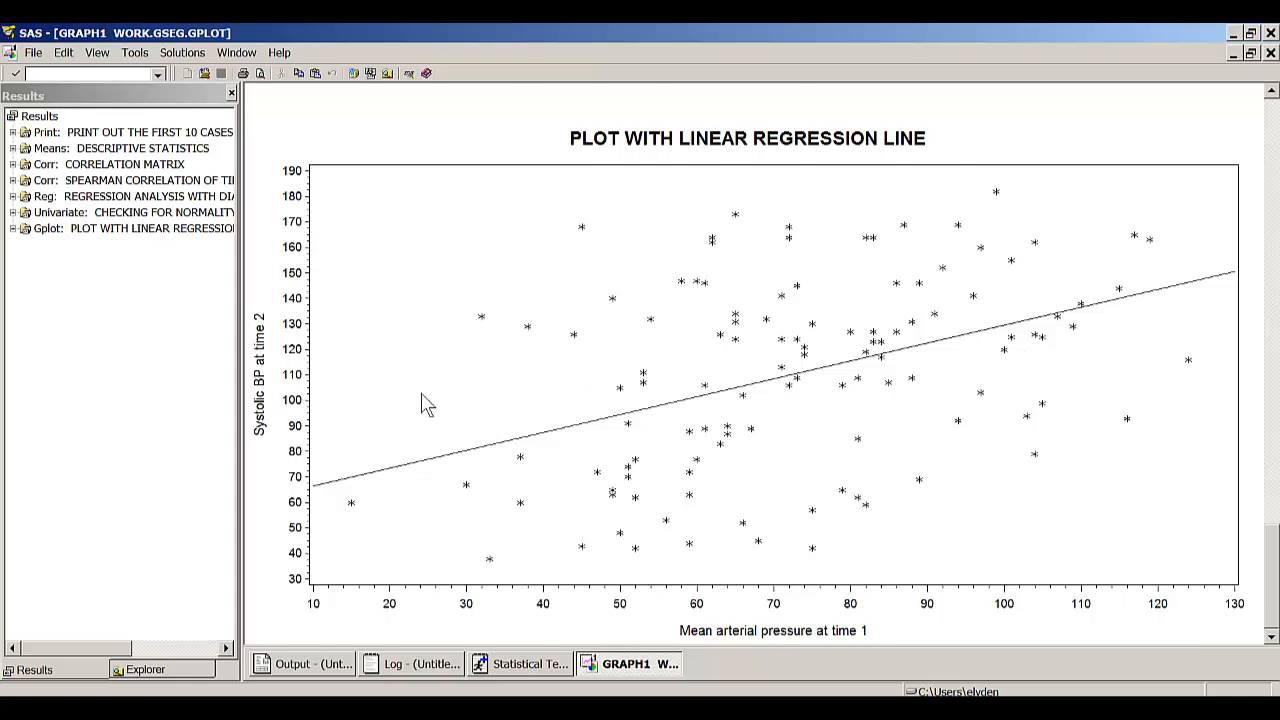
key("ctrl+F4")
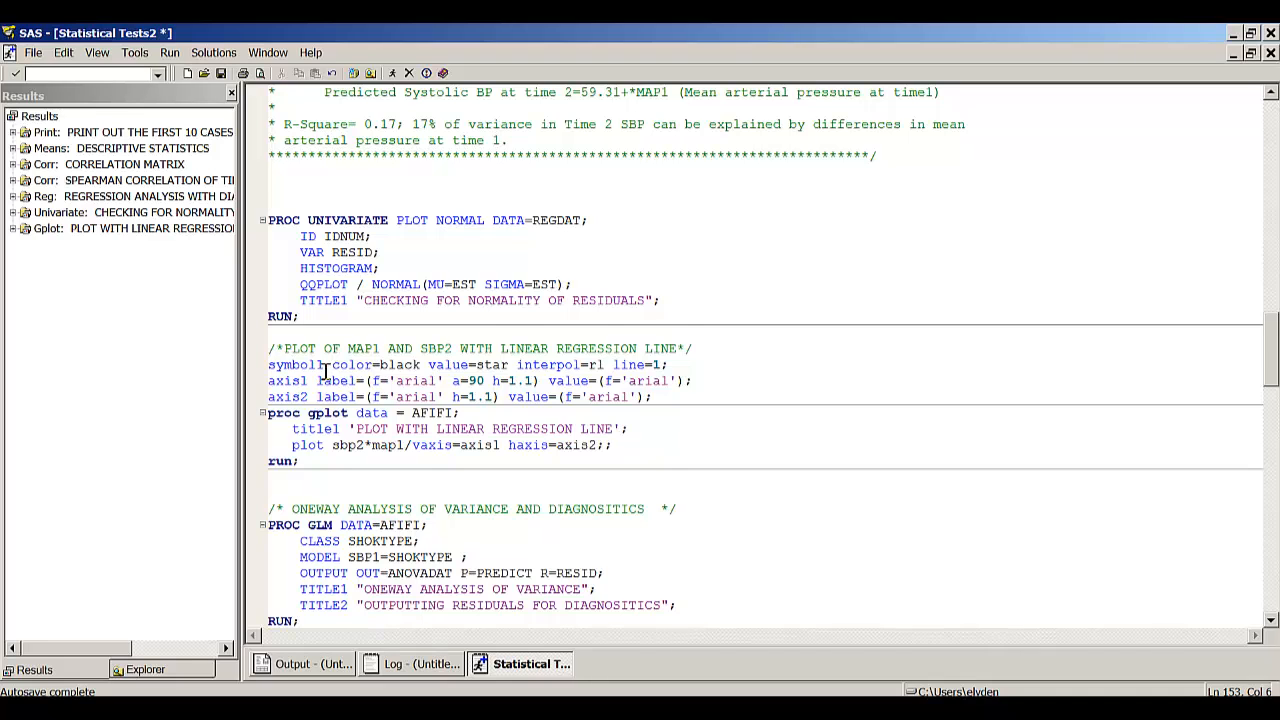
- Correct the misspelled last word to DIAGNOSTICS in the TITLE2 statement of the one-way ANOVA block
scroll(324, 372, "down", 8)
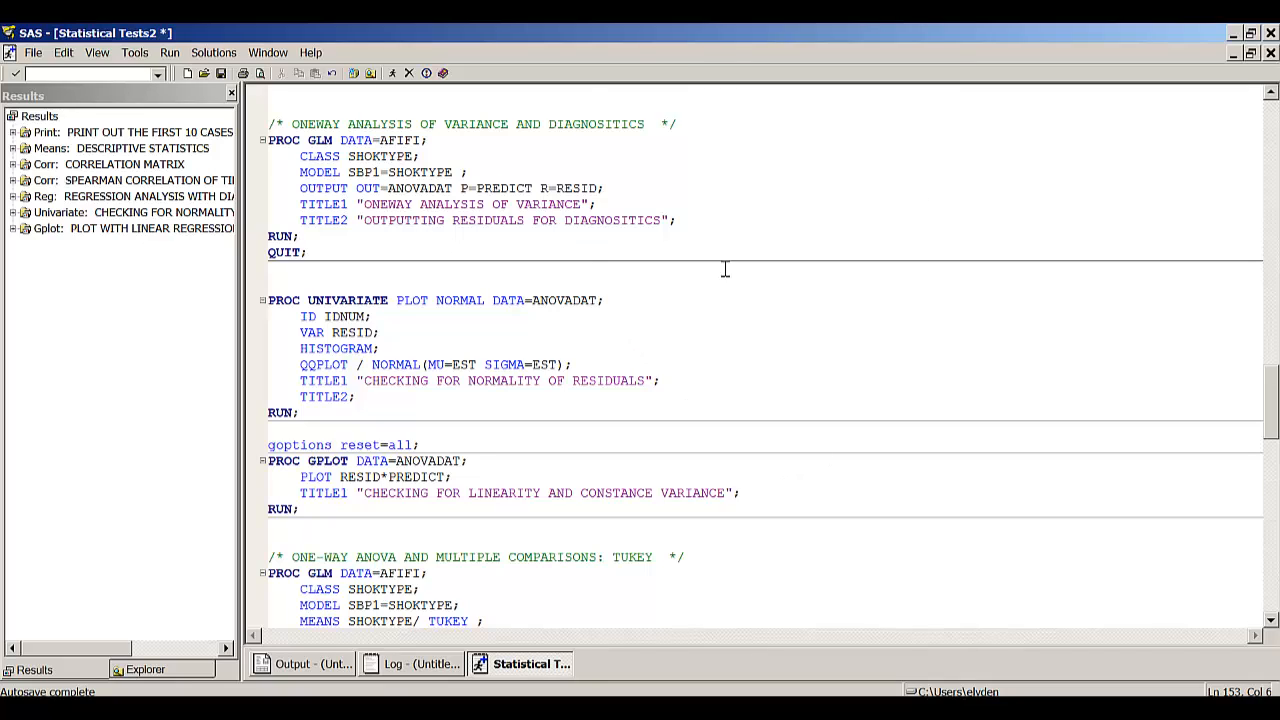
left_click(626, 224)
key("BackSpace")
- Run the one-way ANOVA PROC GLM block for SBP1 by SHOKTYPE and bring up its ANOVA table
left_click_drag(268, 140, 308, 252)
key("F3")
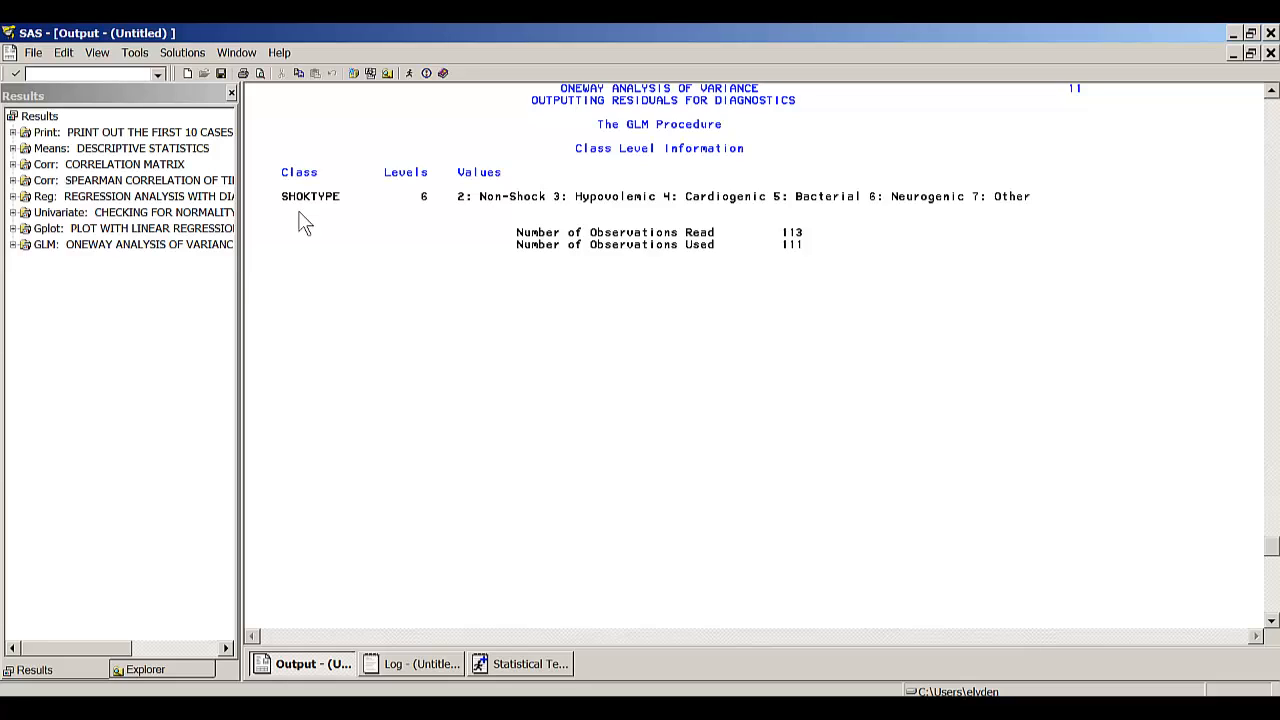
key("Page_Down")
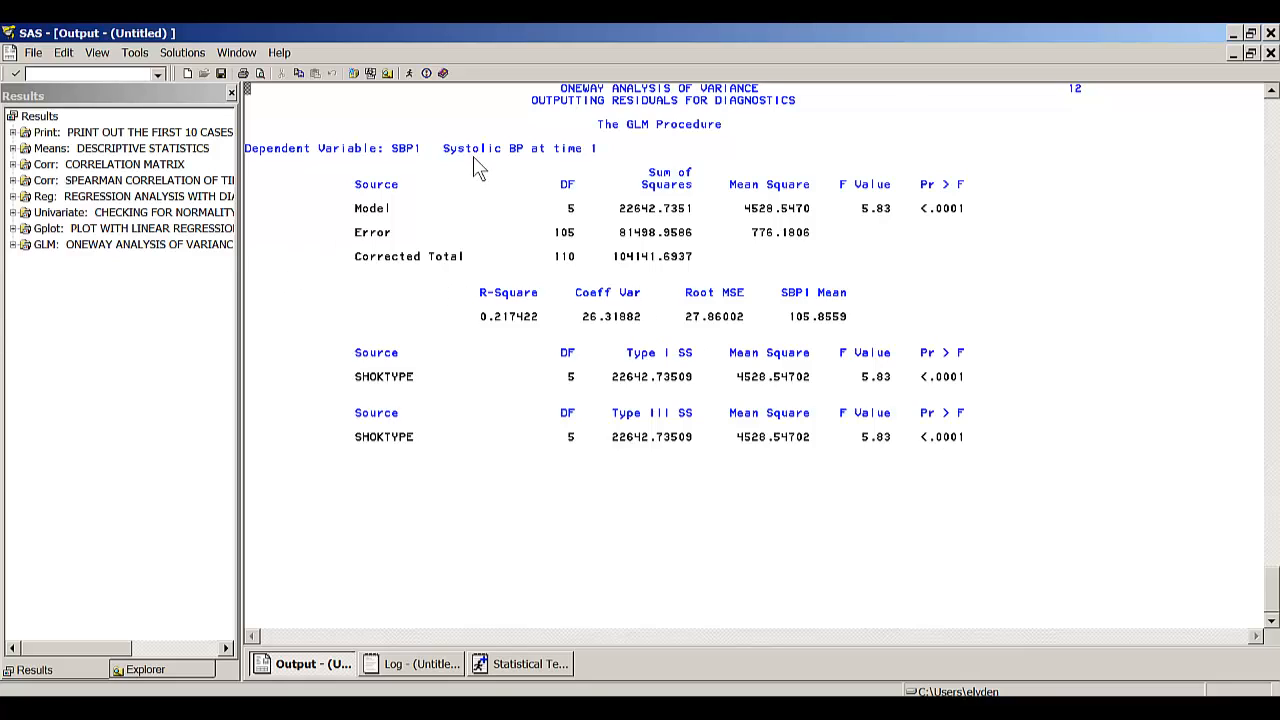
- Run the PROC UNIVARIATE normality check on the ANOVADAT residuals and view the histogram and Q-Q plot
key("F5")
left_click(354, 276)
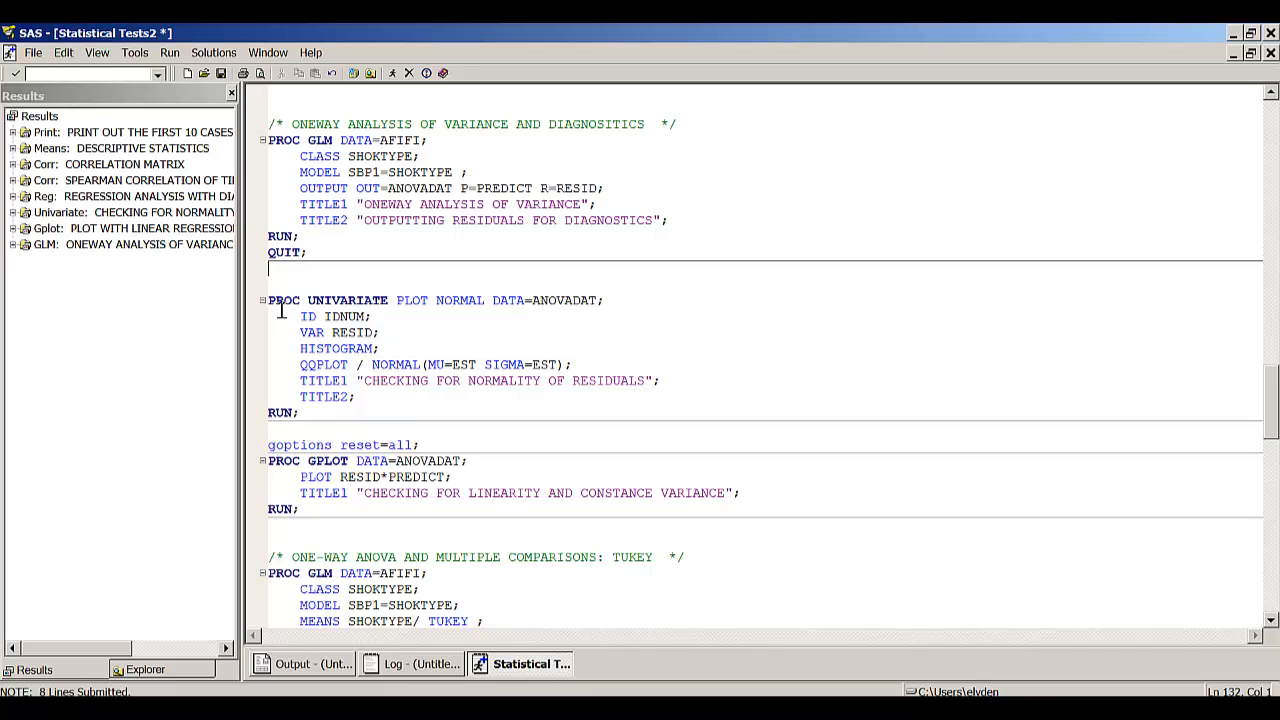
left_click_drag(270, 302, 302, 413)
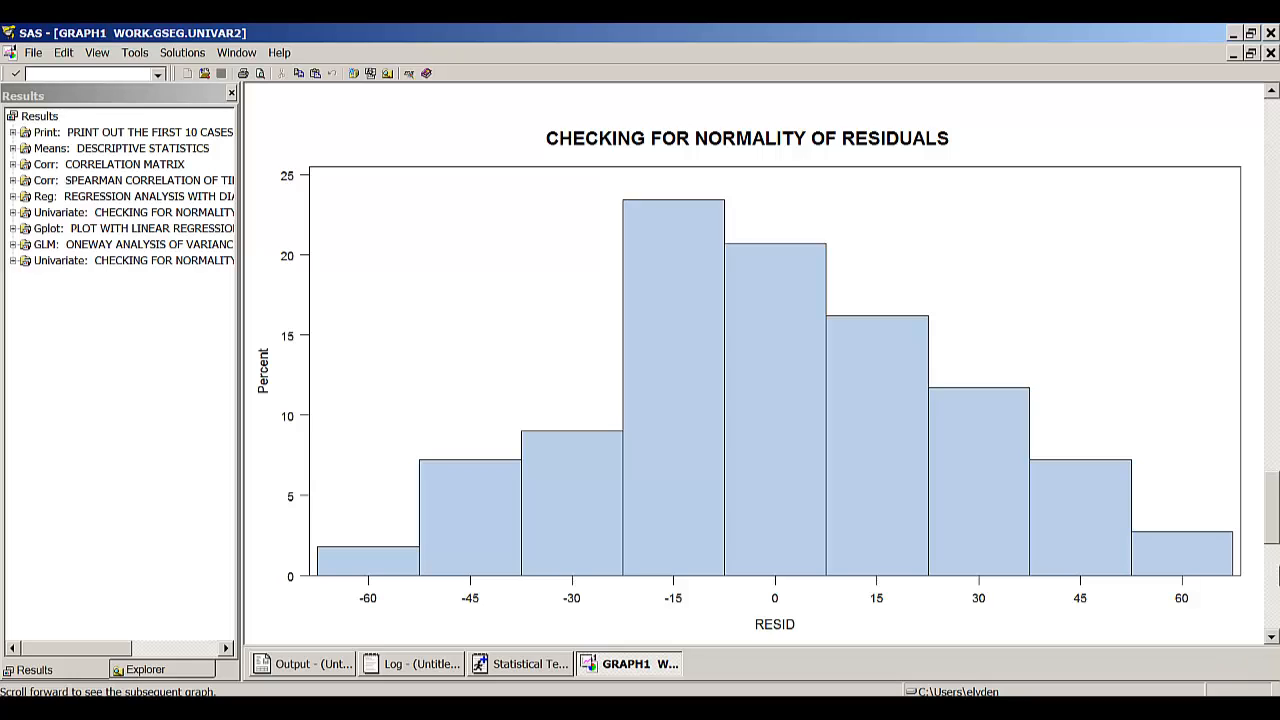
left_click_drag(1273, 510, 1273, 595)
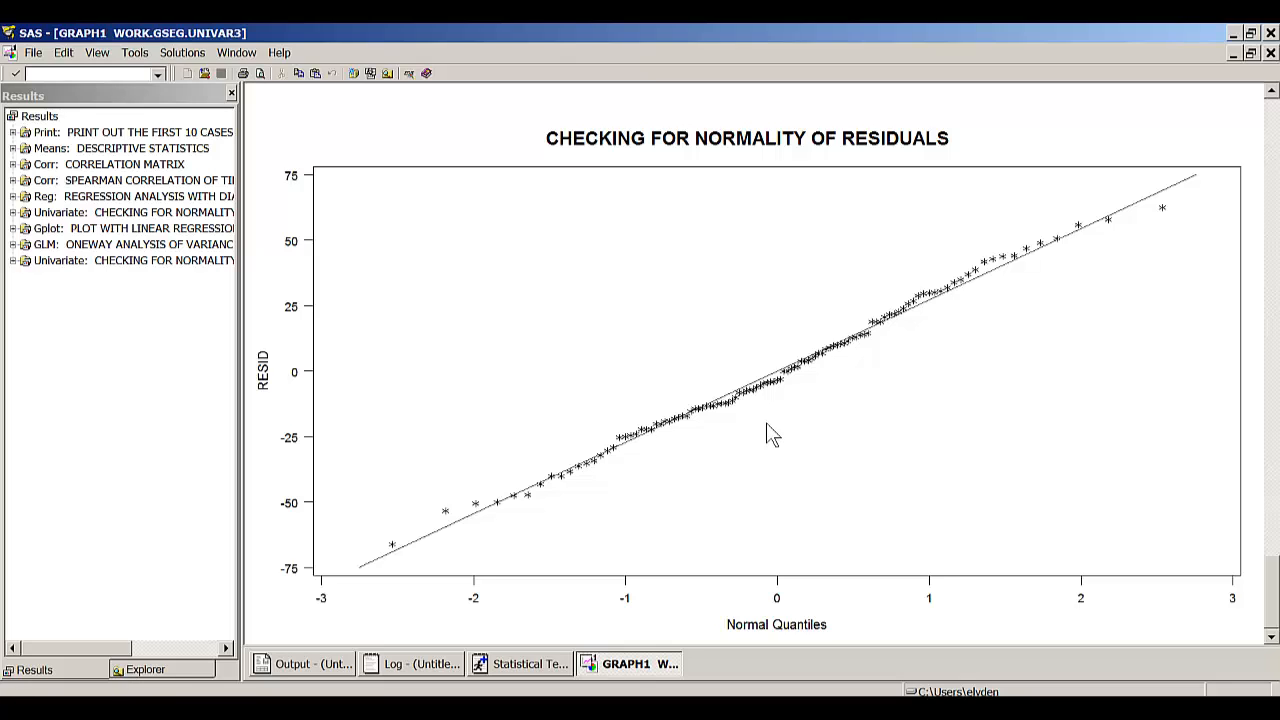
- Run the goptions reset and the PROC GPLOT block plotting RESID against PREDICT from ANOVADAT, and close the graph after viewing
left_click(521, 664)
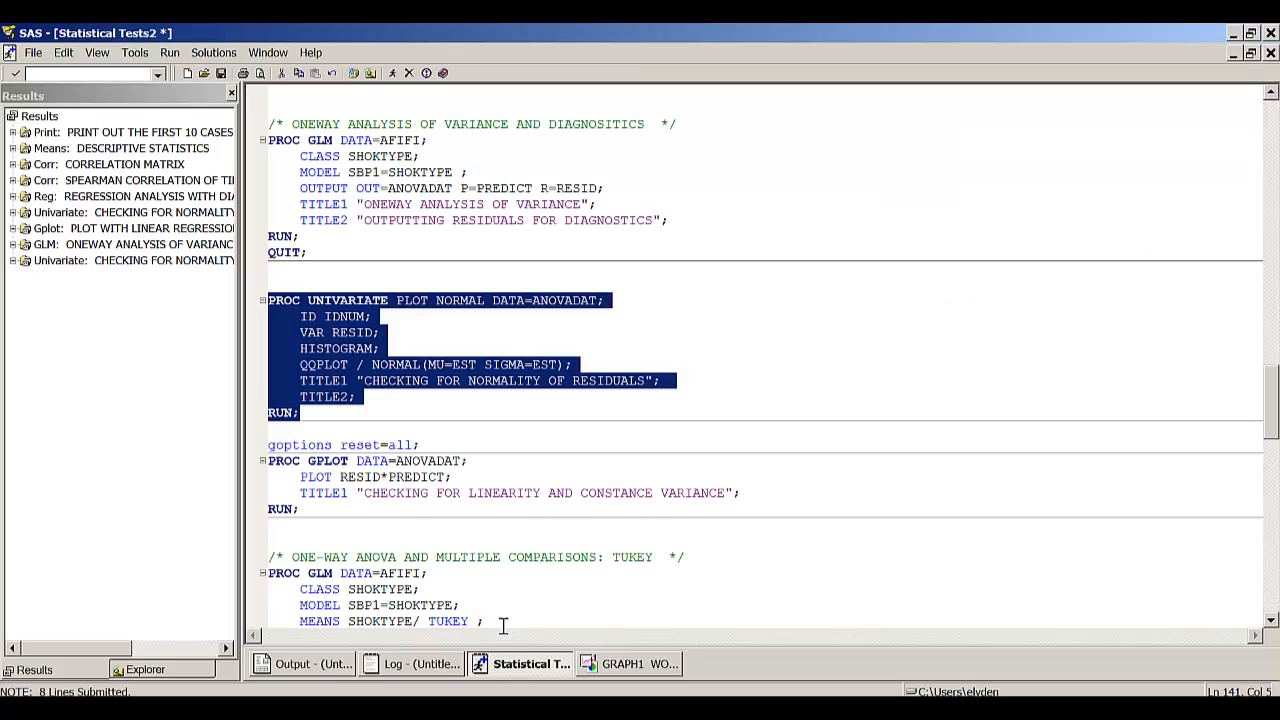
left_click(389, 541)
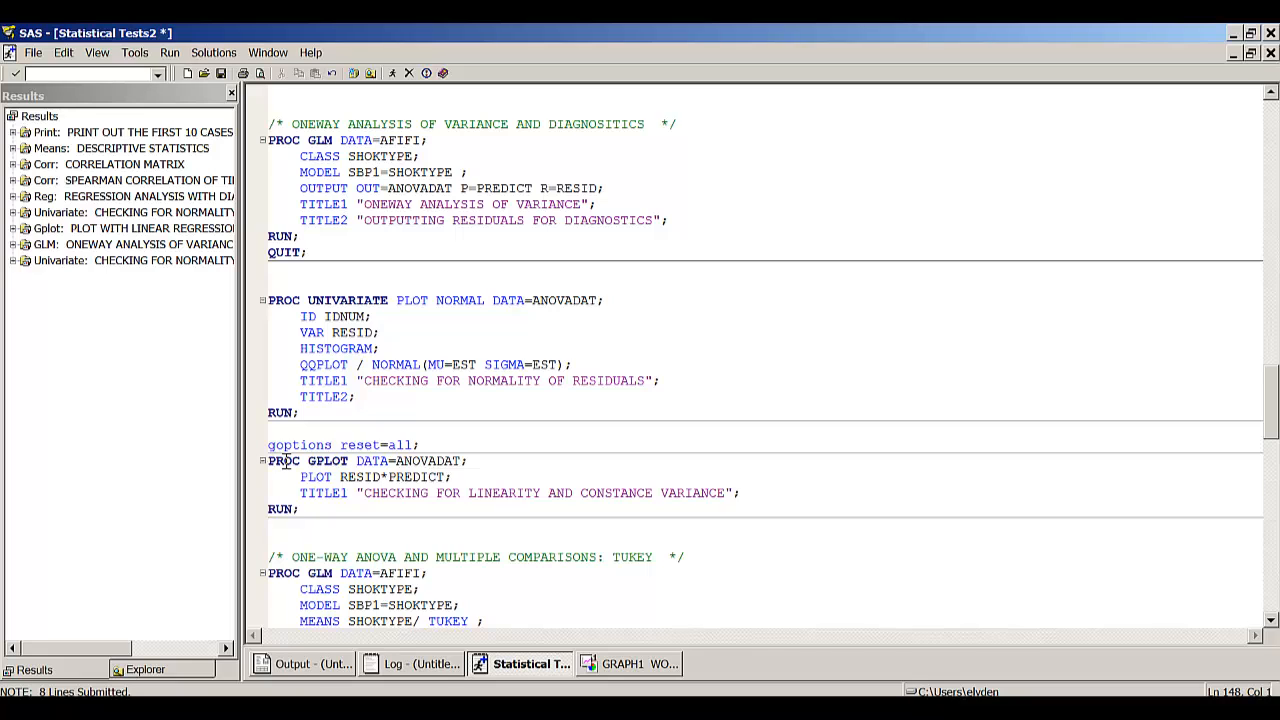
left_click_drag(268, 525, 268, 445)
left_click(393, 74)
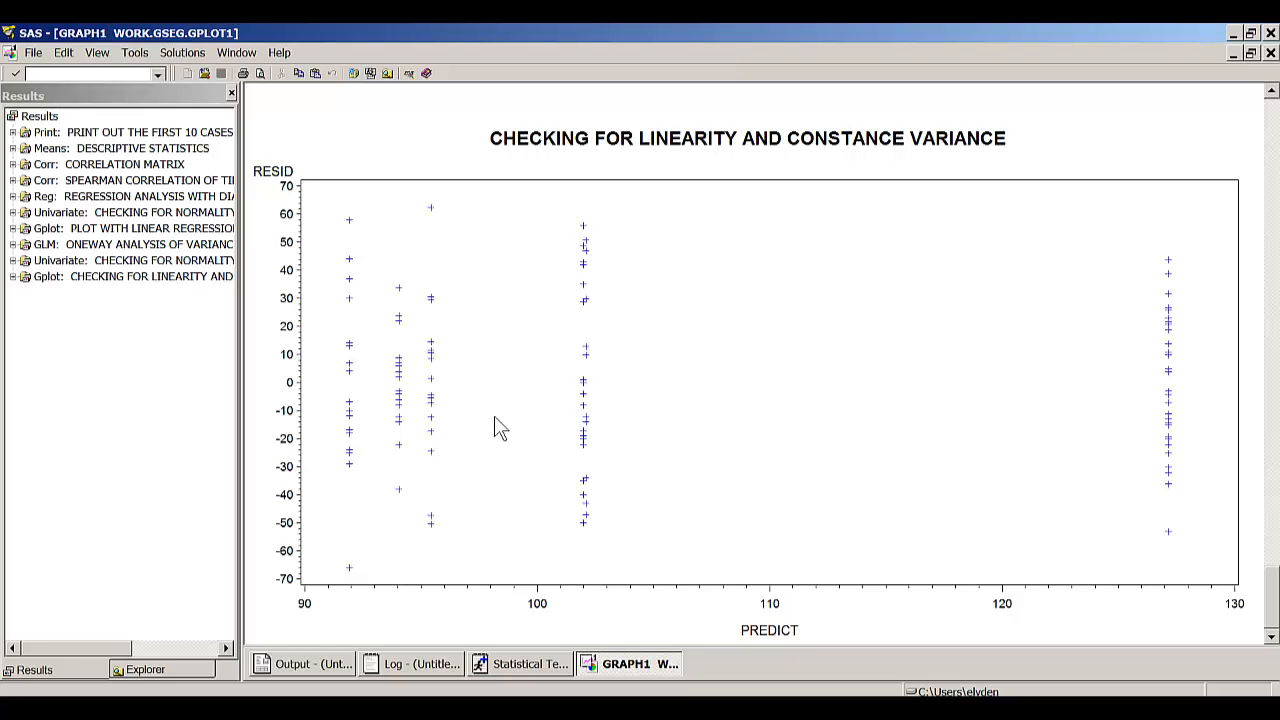
key("ctrl+F4")
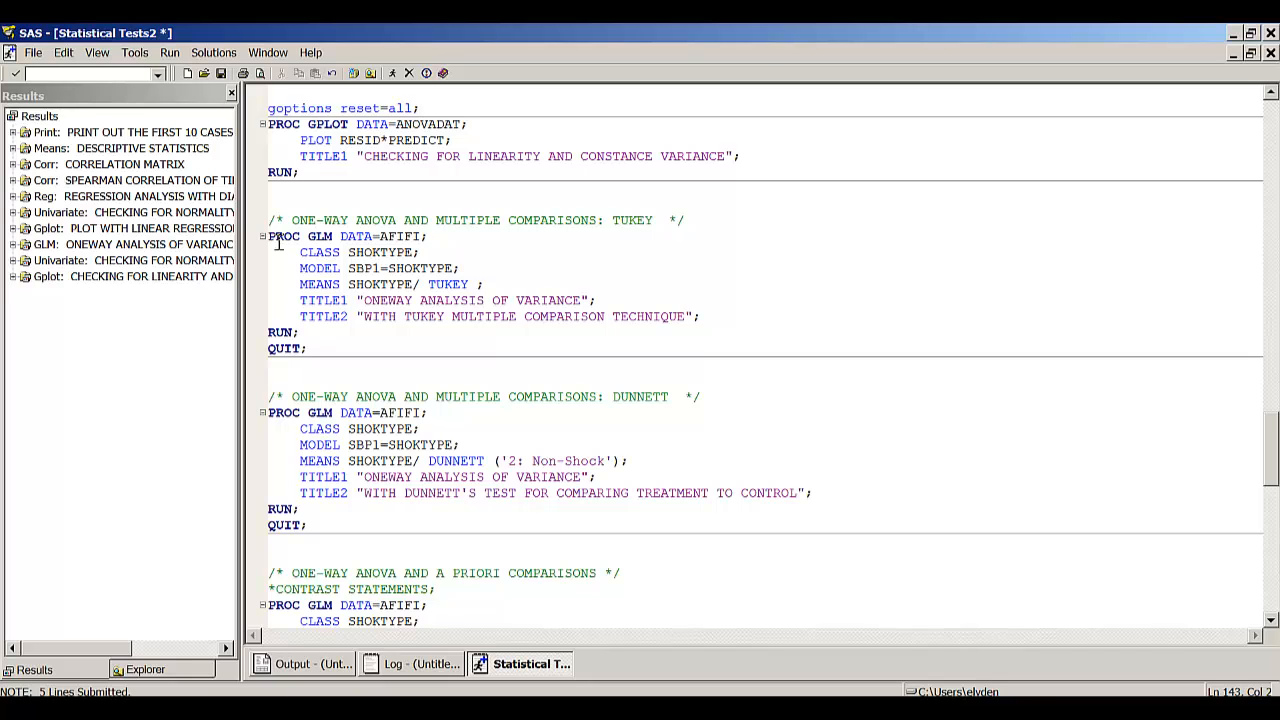
- Run the PROC GLM one-way ANOVA block for SBP1 by SHOKTYPE with Tukey multiple comparisons
left_click_drag(270, 240, 283, 300)
left_click(394, 74)
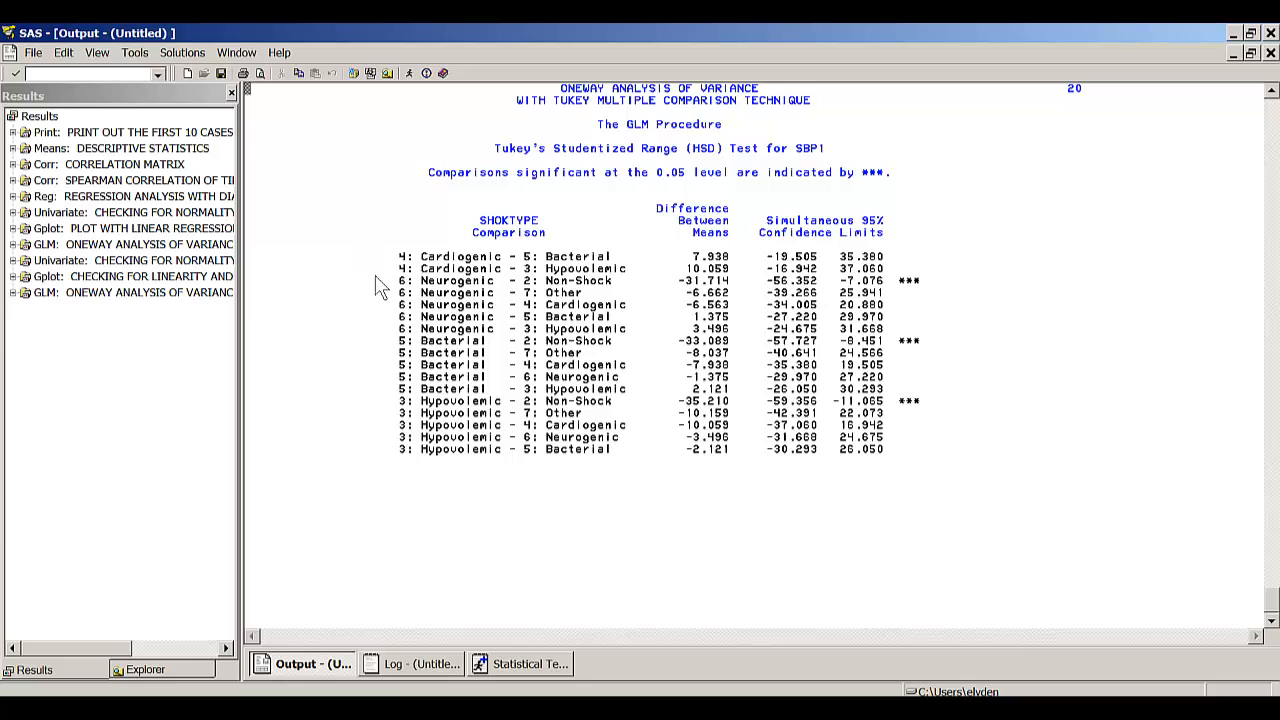
- Review the Tukey ANOVA output for SBP1, from class level information and the ANOVA table through the SHOKTYPE pairwise comparisons
scroll(380, 288, "up", 5)
scroll(385, 295, "up", 10)
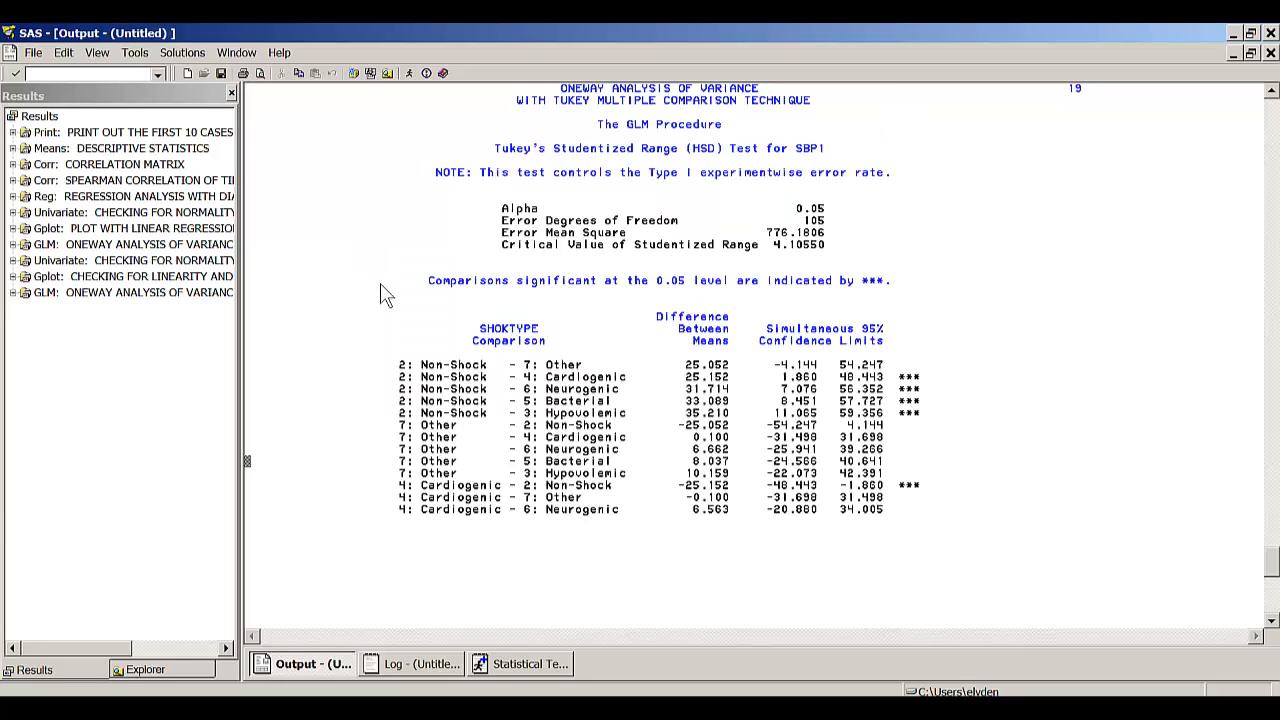
scroll(385, 295, "up", 10)
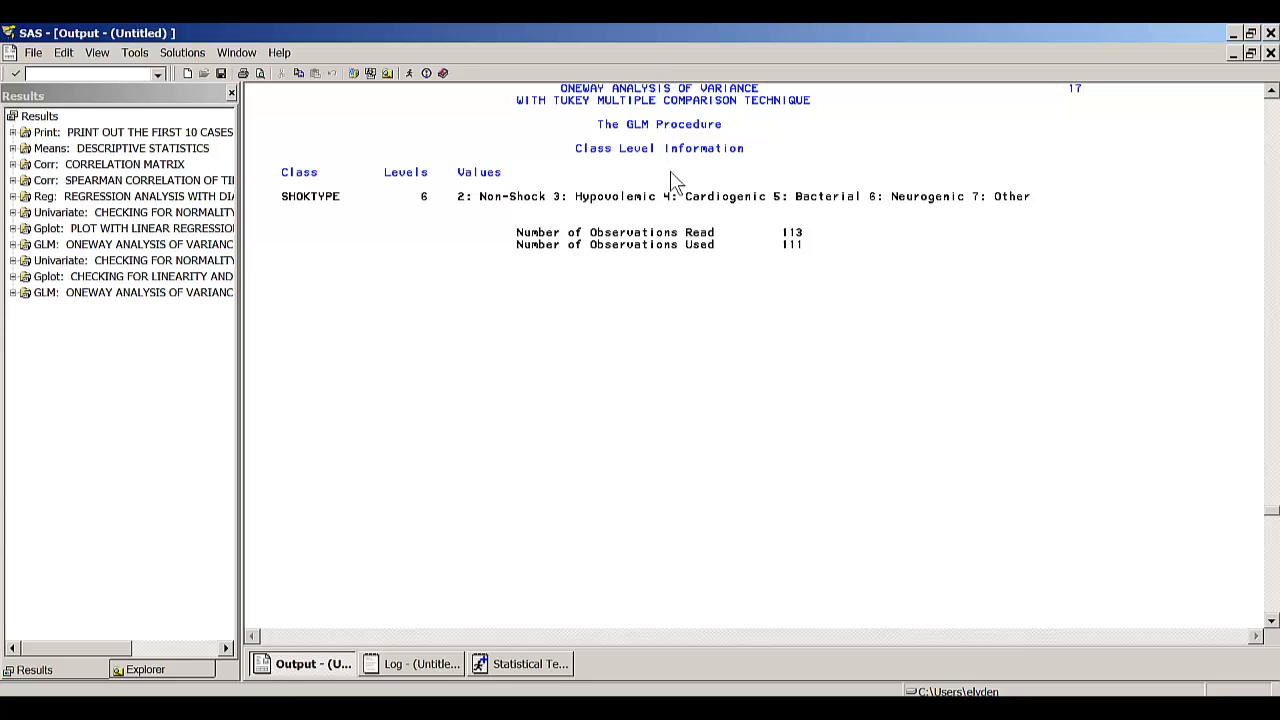
scroll(672, 180, "down", 5)
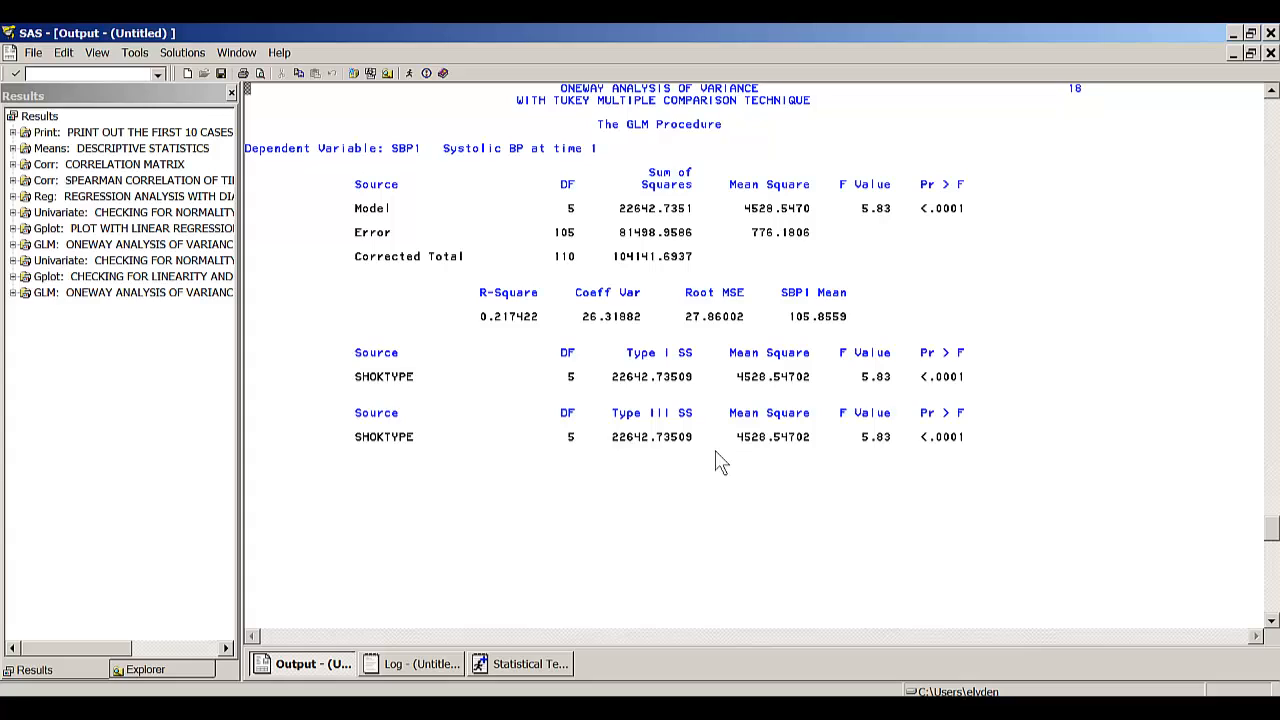
key("Page_Down")
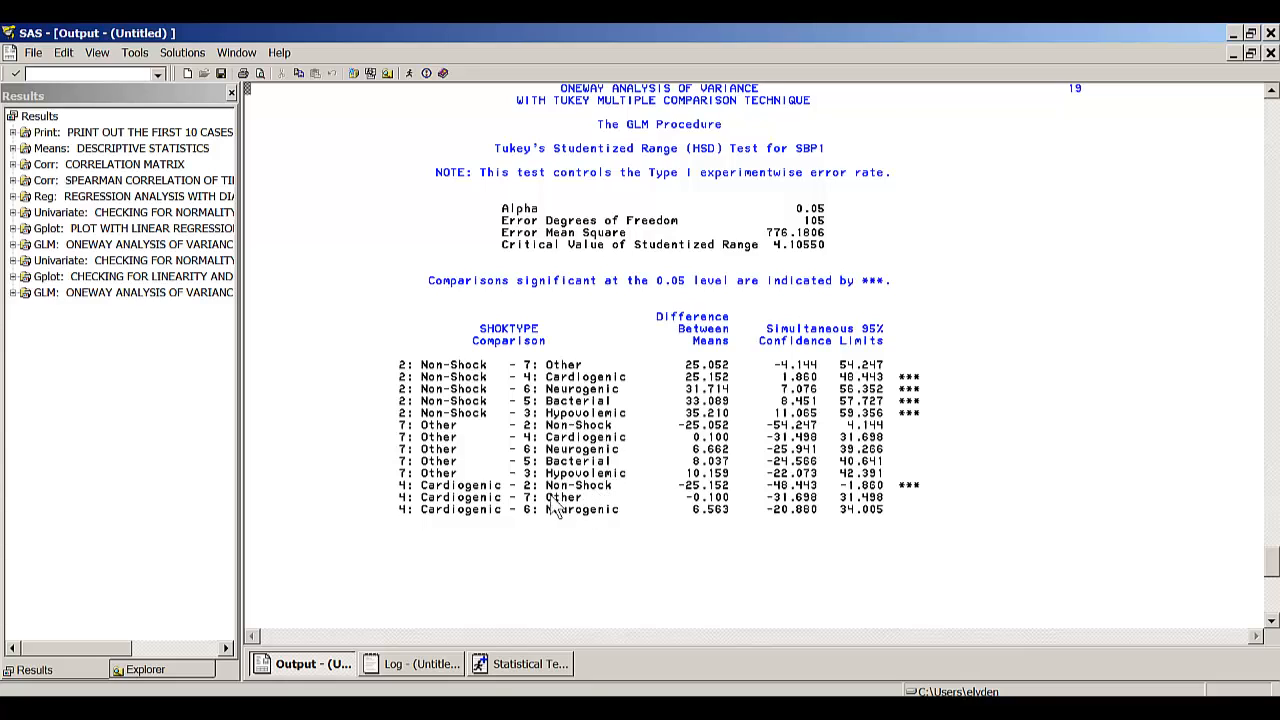
key("Page_Down")
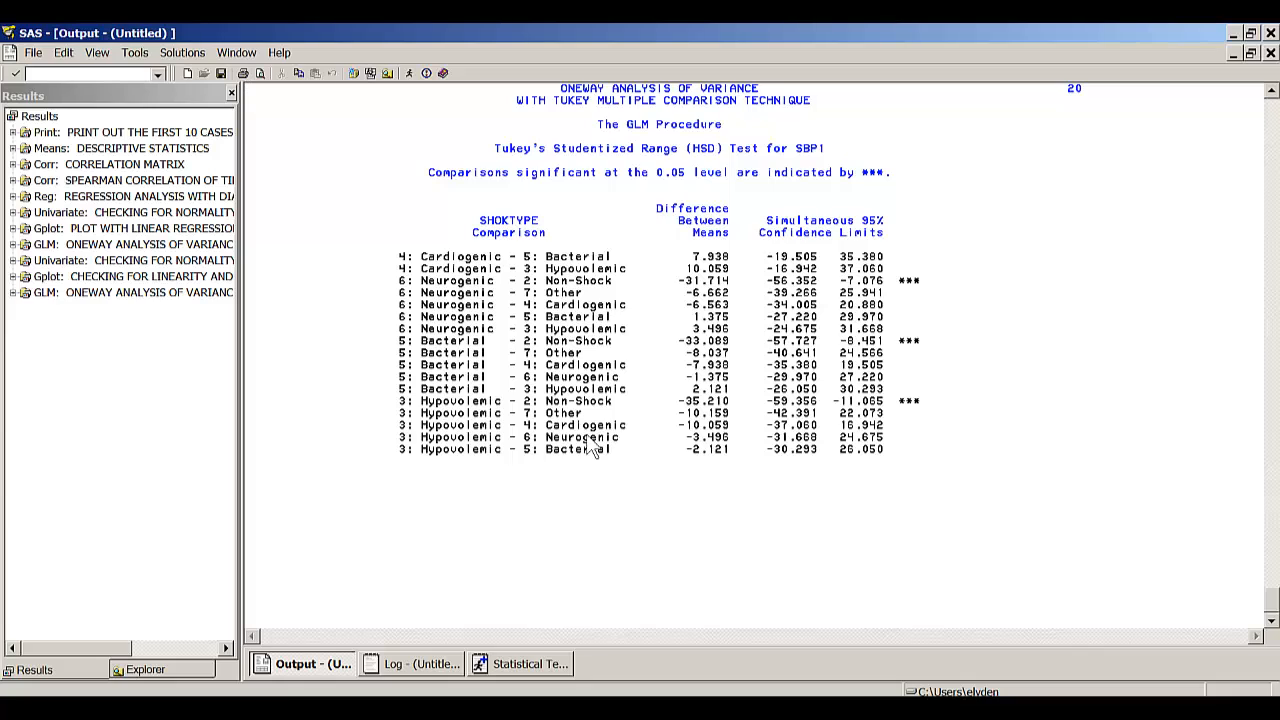
key("Page_Up")
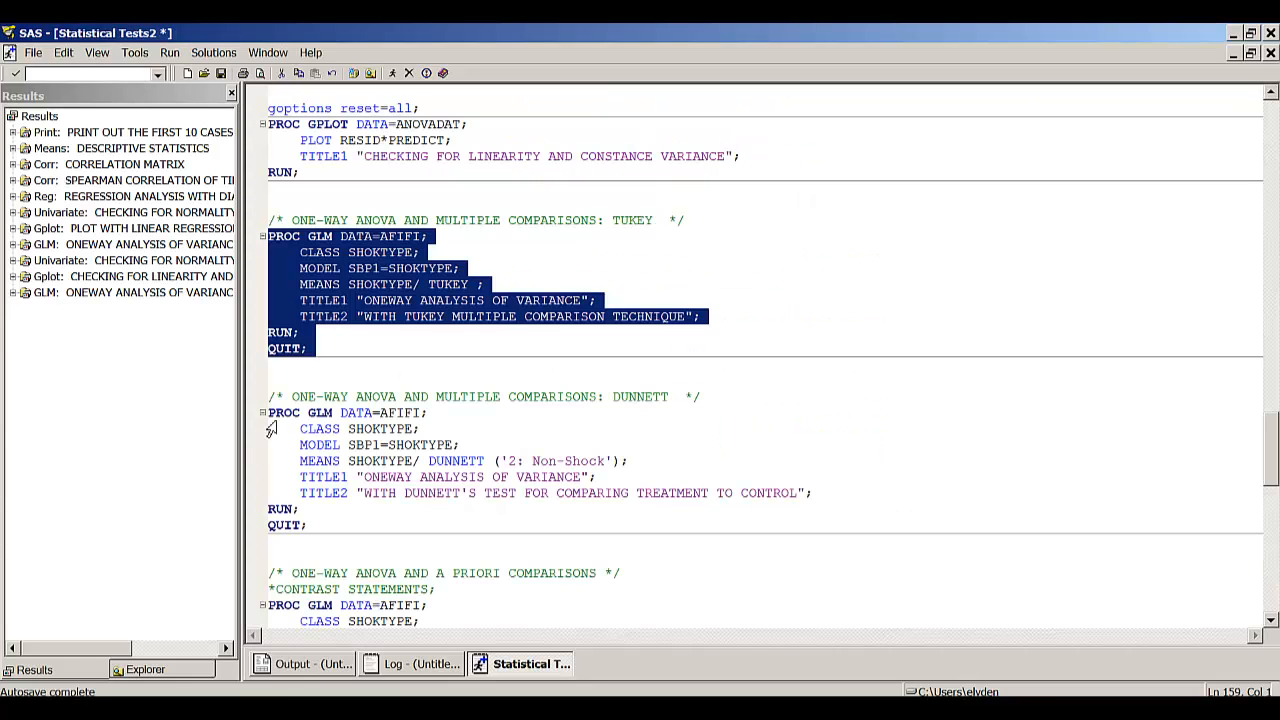
- Run the PROC GLM block with Dunnett's test against the '2: Non-Shock' control and bring up its comparison table
key("Down")
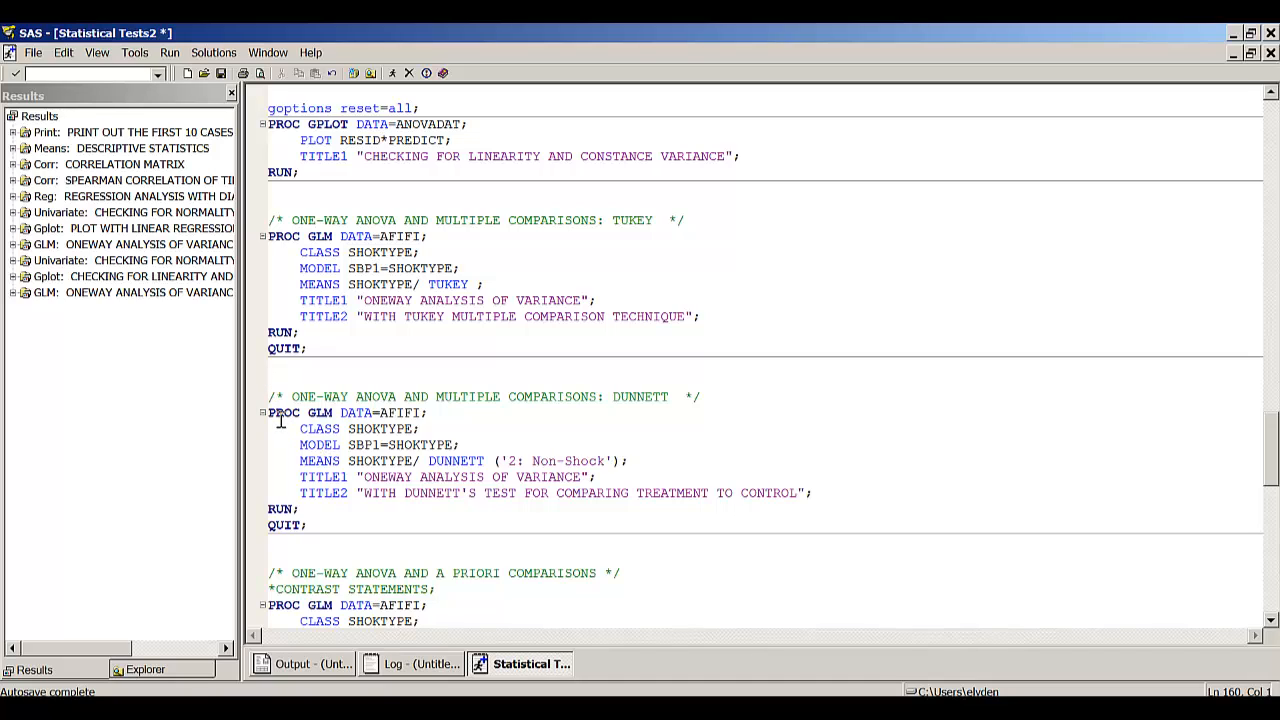
left_click_drag(270, 414, 300, 540)
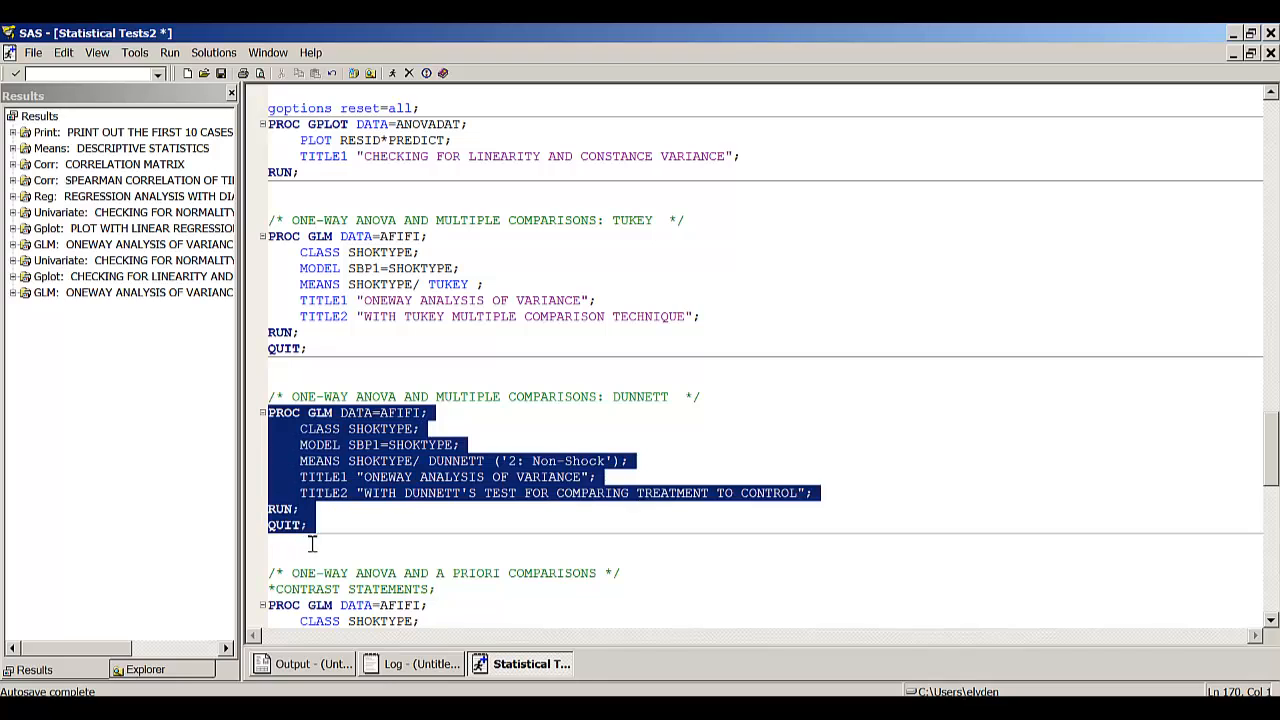
left_click(398, 75)
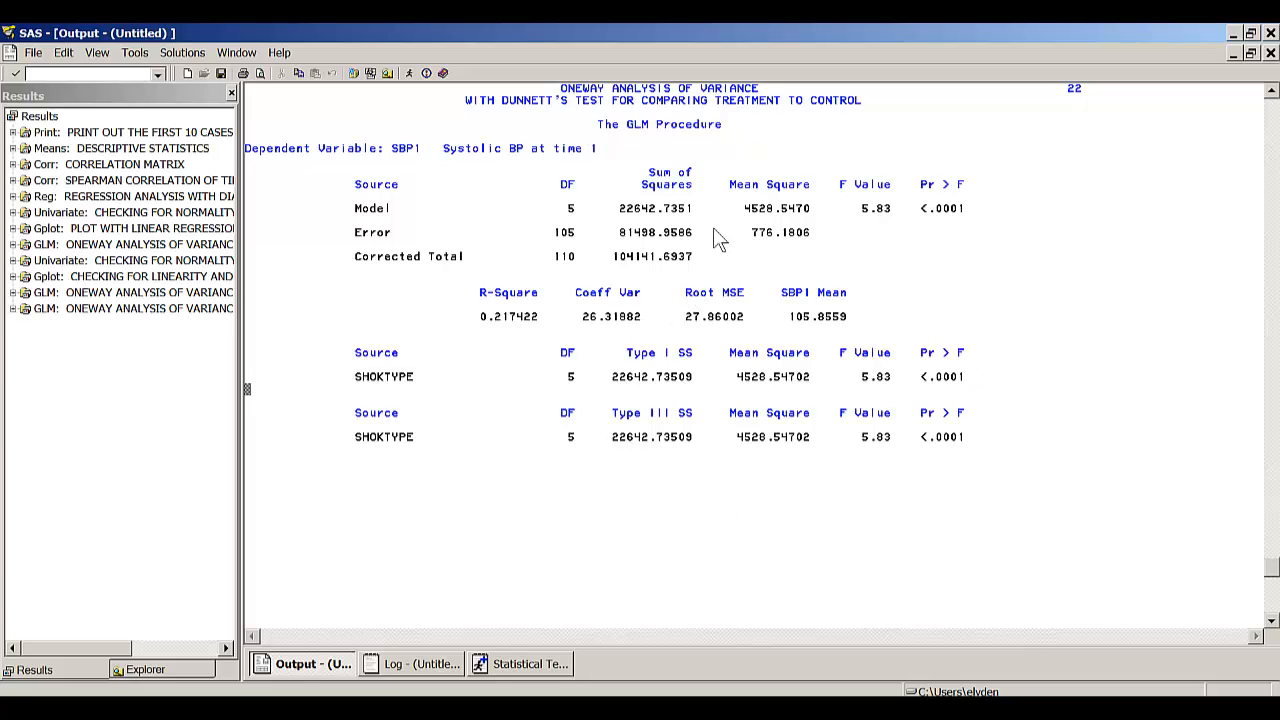
key("Page_Down")
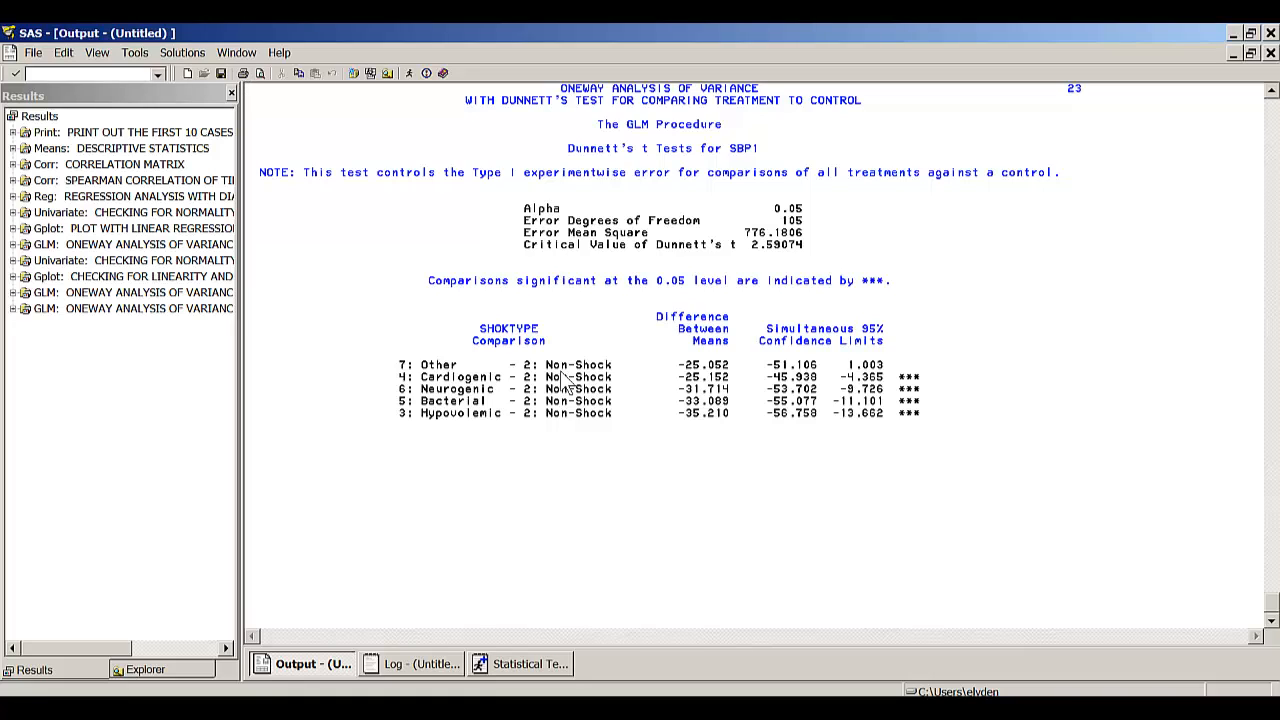
- Compare the Tukey pairwise comparison tables with the Dunnett's t test results for SBP1
key("Page_Up")
key("Page_Up")
key("Page_Up")
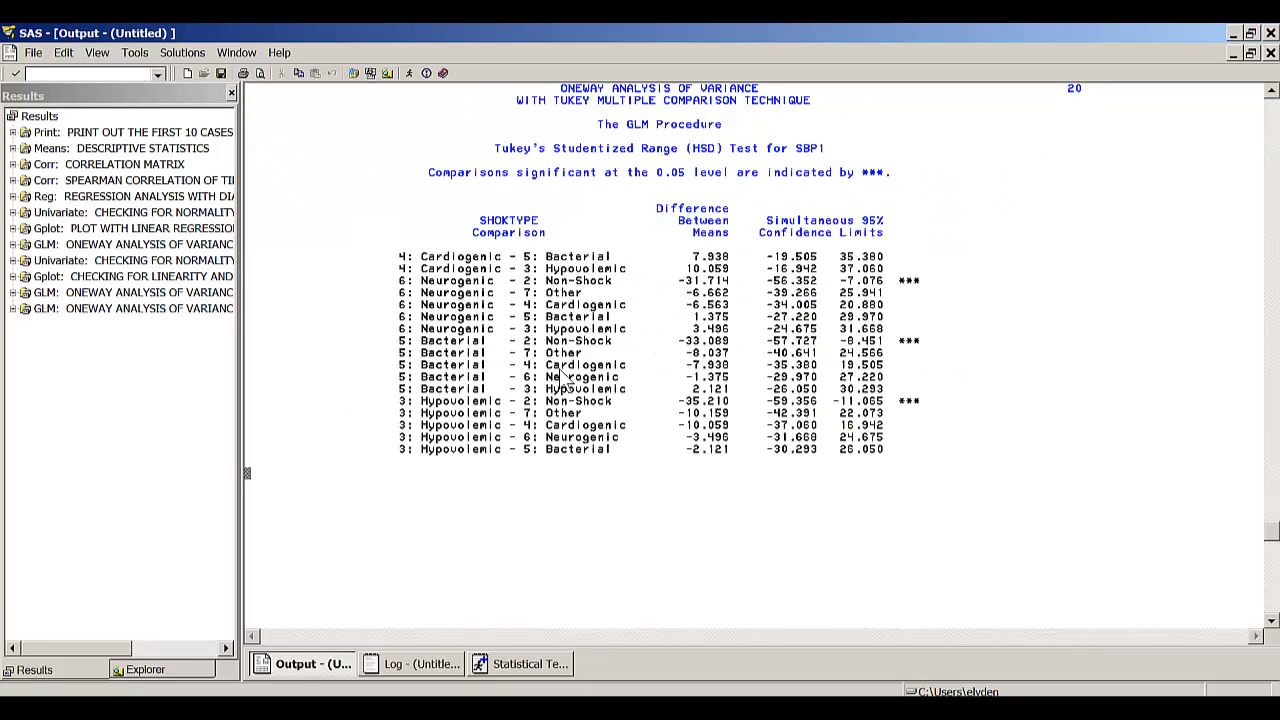
key("Page_Up")
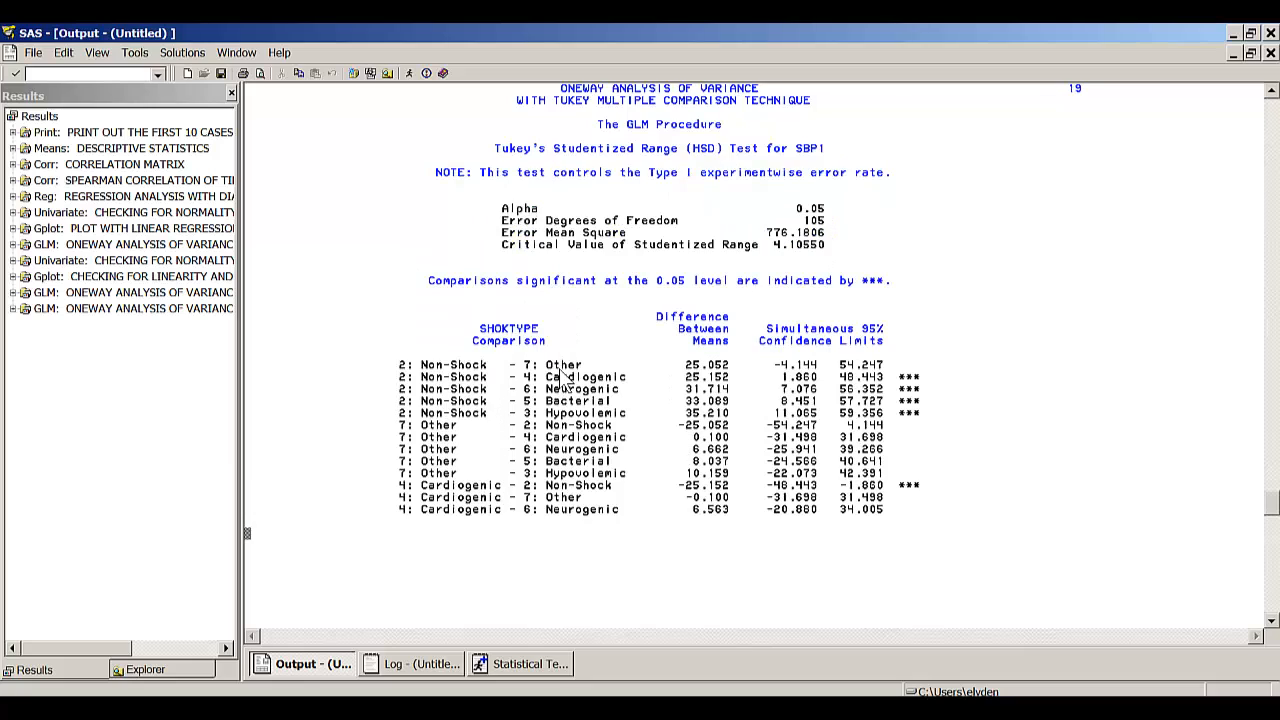
key("Page_Down")
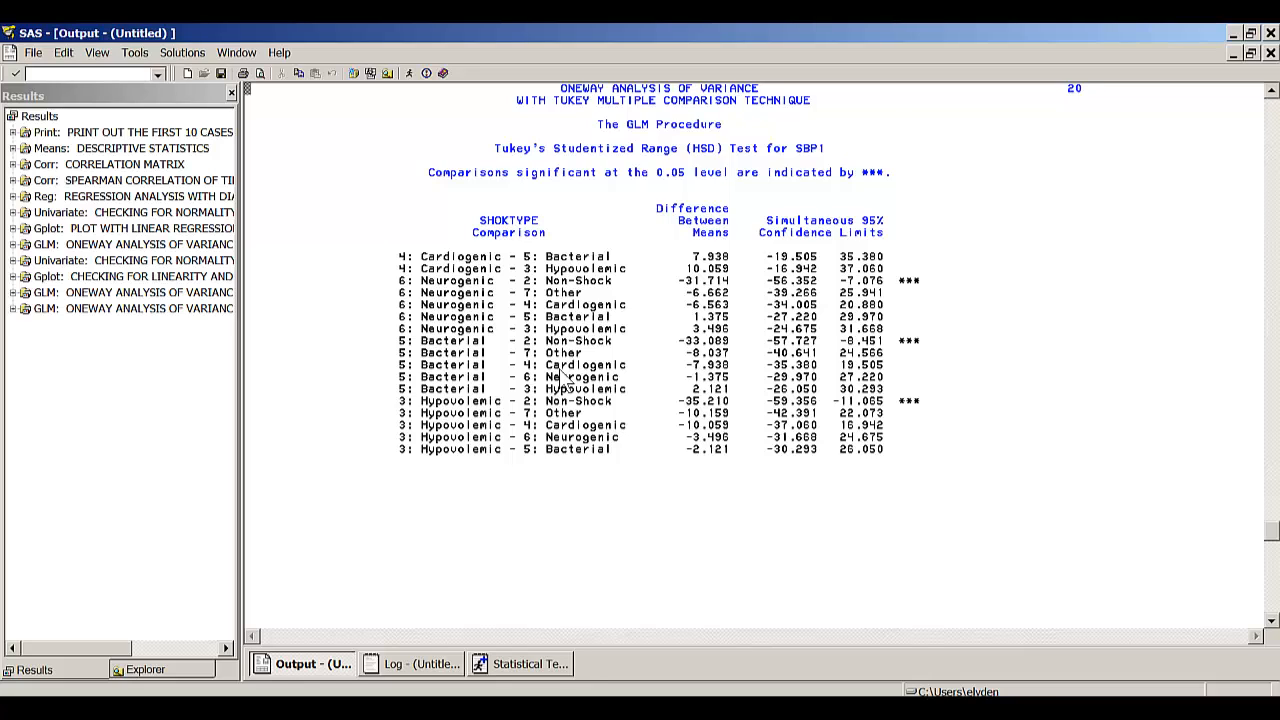
key("Page_Down")
key("Page_Down")
key("Page_Down")
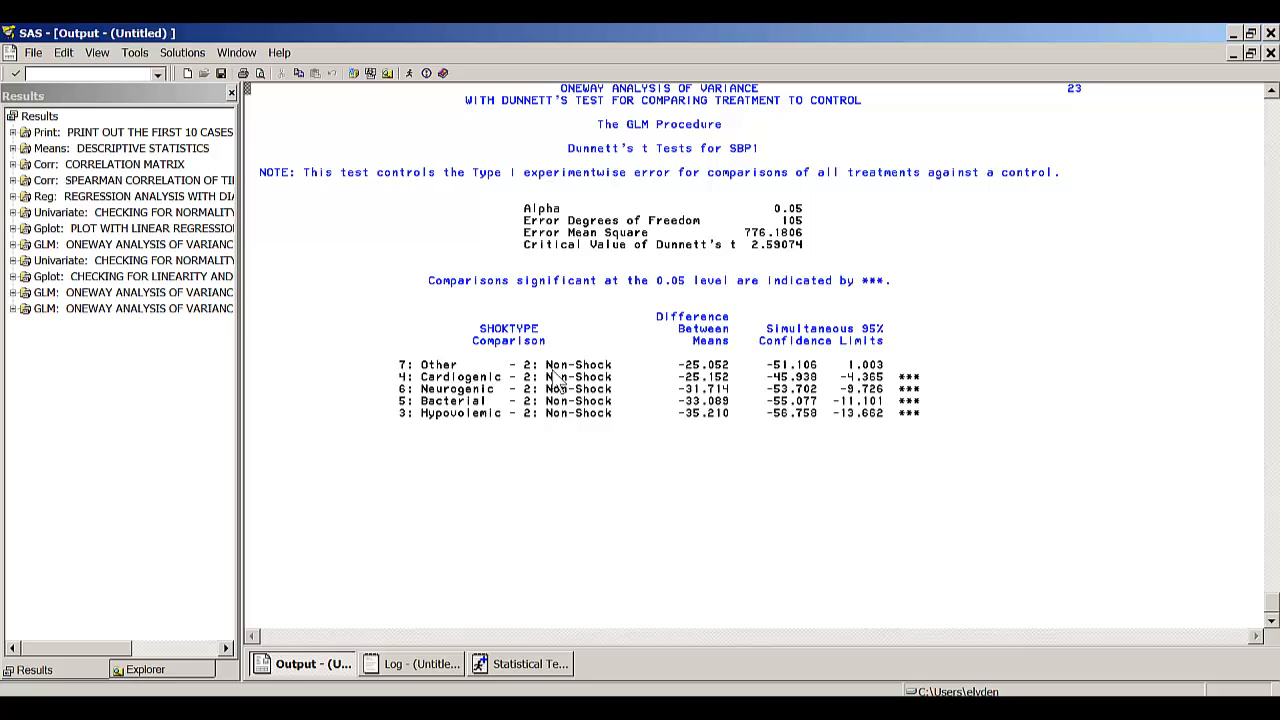
- Run the PROC GLM block with the CONTRAST statements comparing Non-shock to the shock types and view the contrast results
left_click(562, 665)
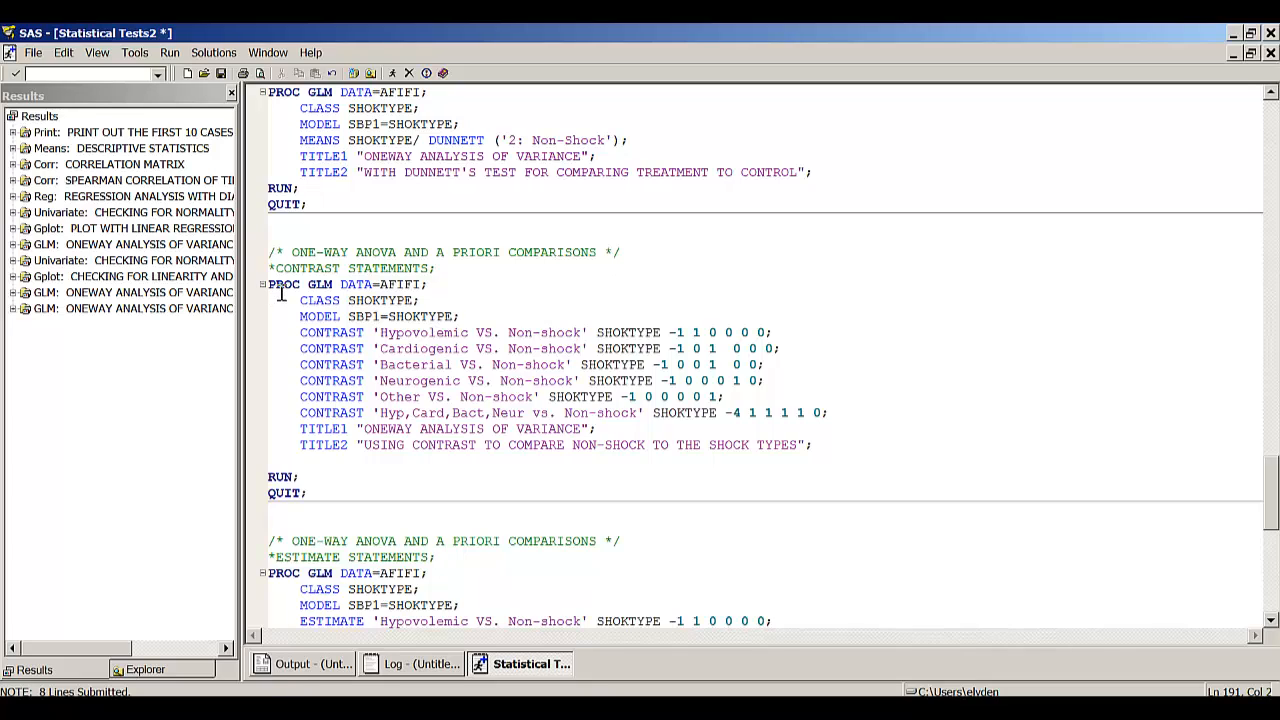
left_click_drag(281, 293, 300, 497)
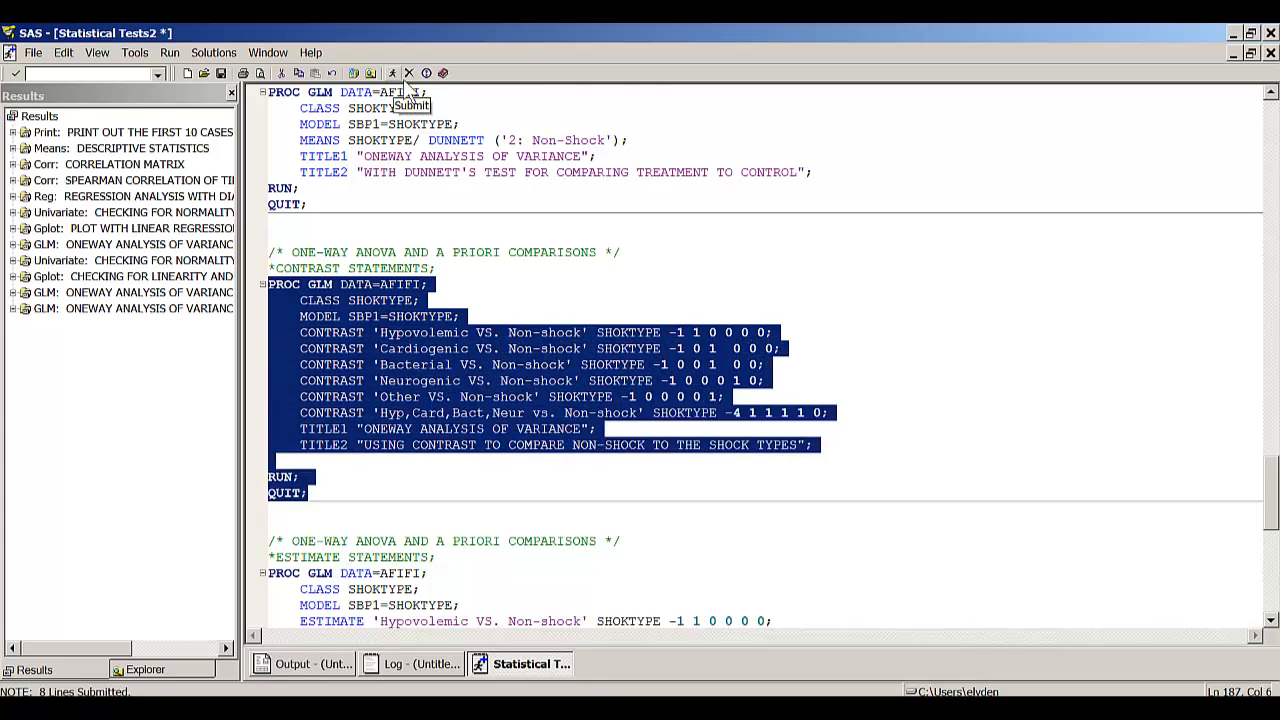
left_click(391, 73)
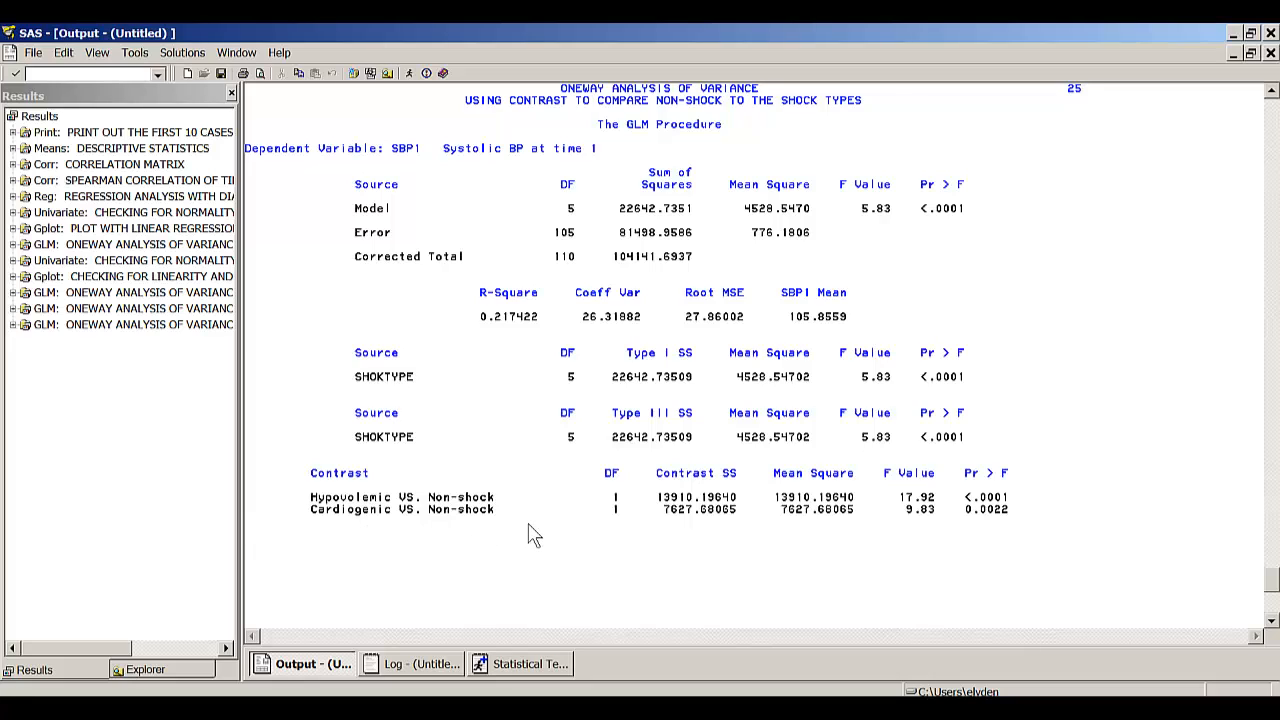
scroll(523, 521, "down", 5)
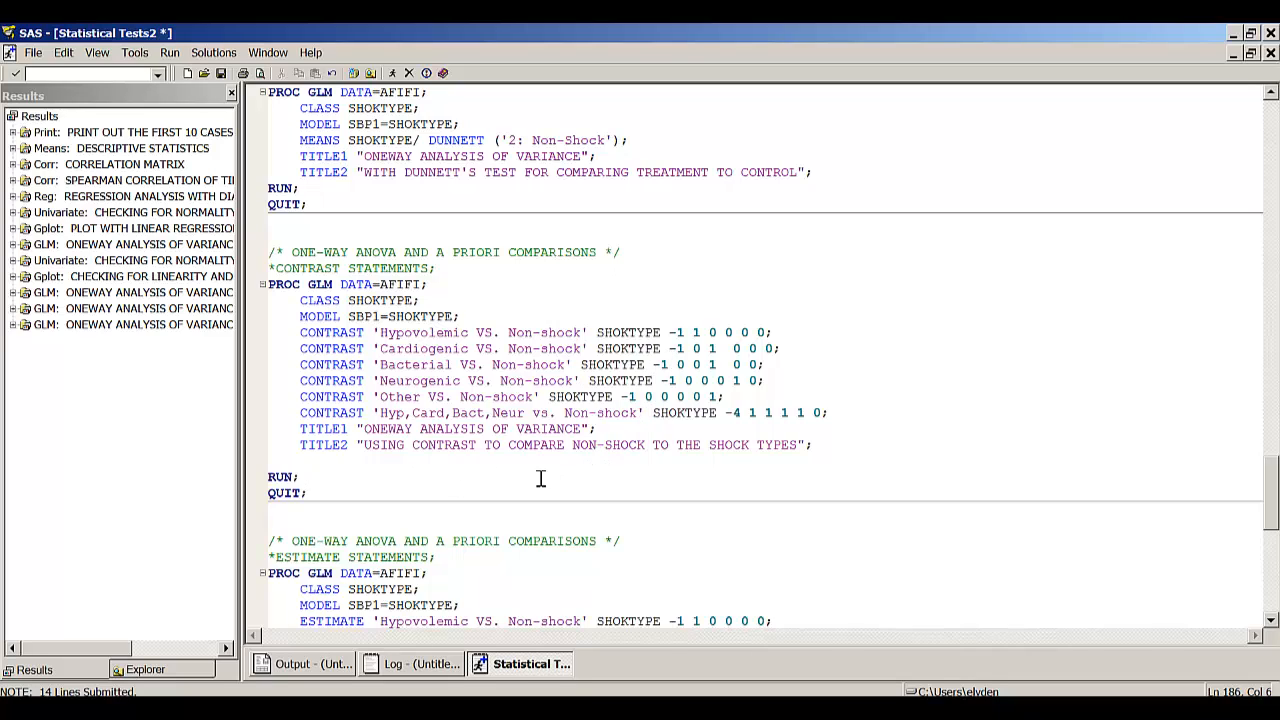
- Run the PROC GLM block with the ESTIMATE statements comparing Non-shock to the shock types and review its output pages
scroll(364, 496, "down", 3)
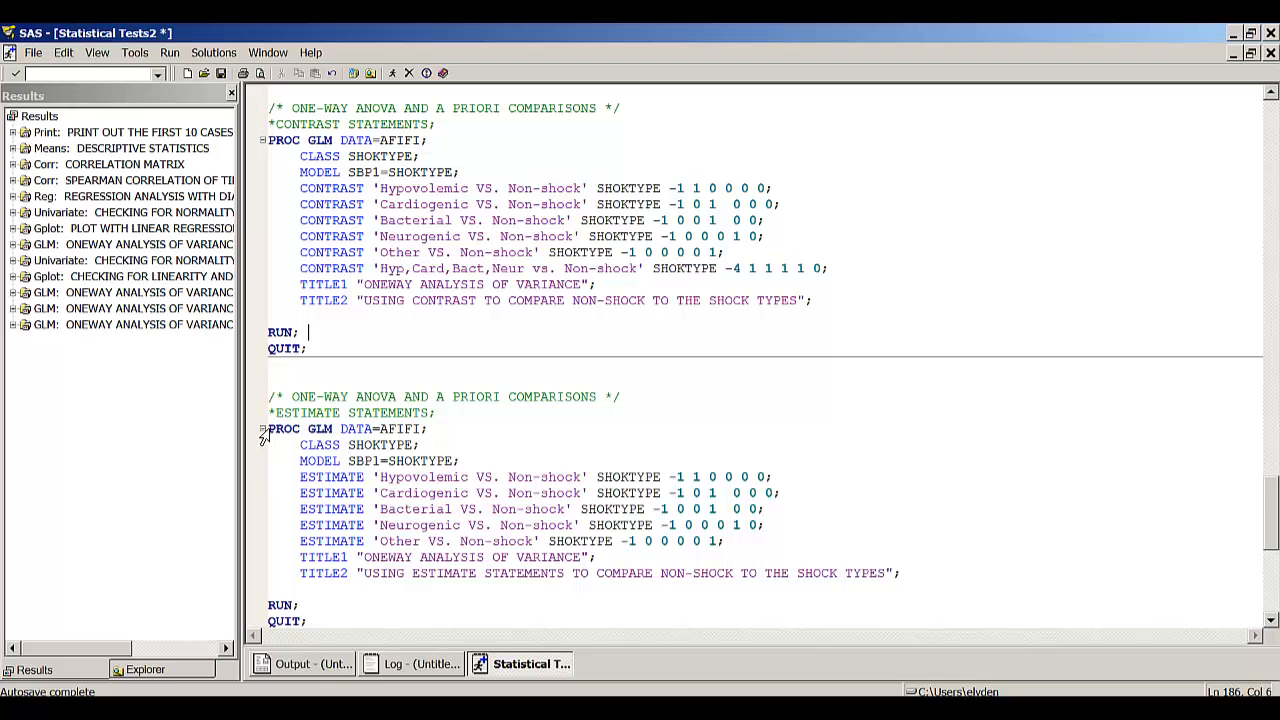
left_click_drag(270, 432, 322, 477)
key("F3")
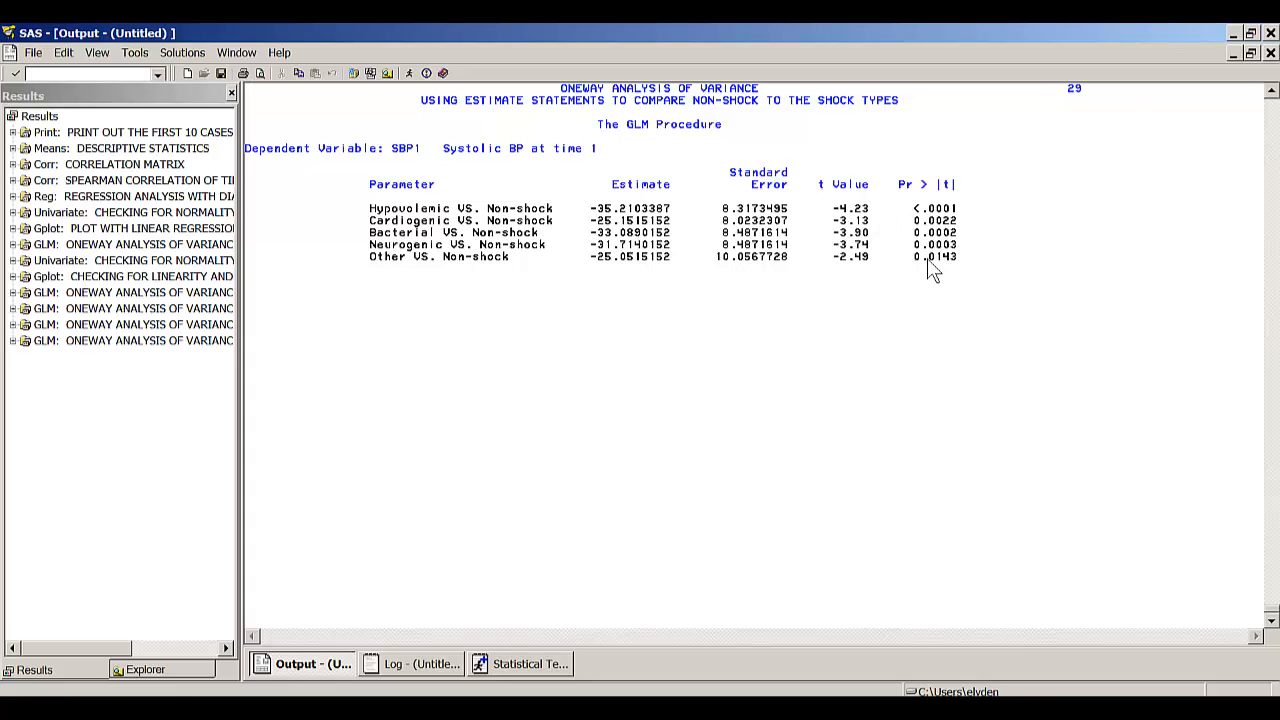
key("Page_Up")
key("Page_Up")
key("Page_Up")
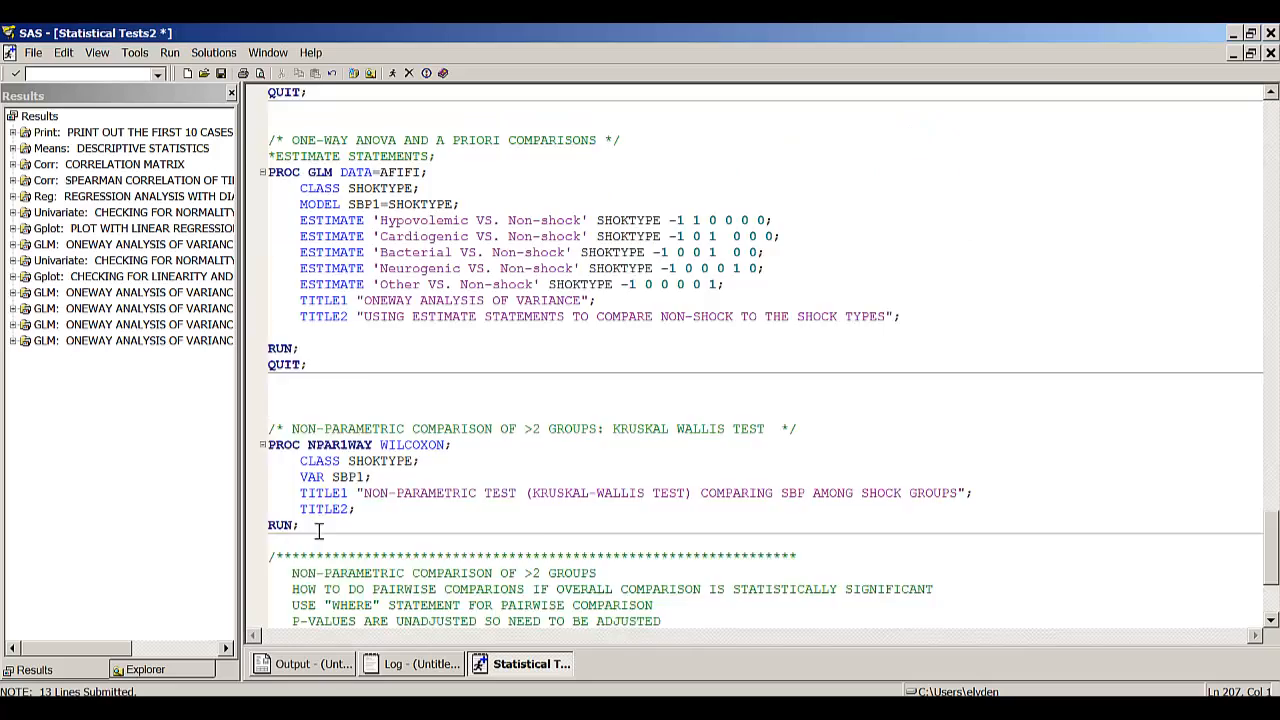
- Run the PROC NPAR1WAY WILCOXON block for the Kruskal-Wallis test of SBP1 among SHOKTYPE groups
scroll(317, 531, "down", 2)
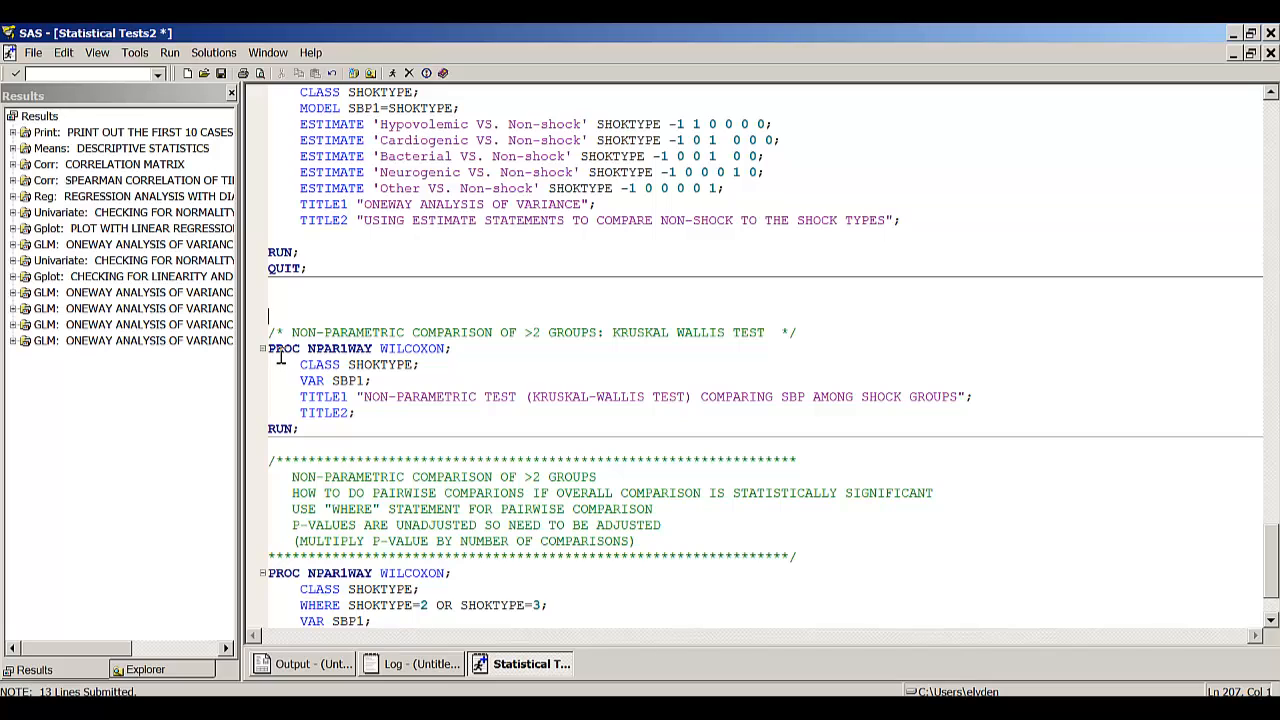
left_click_drag(270, 350, 300, 432)
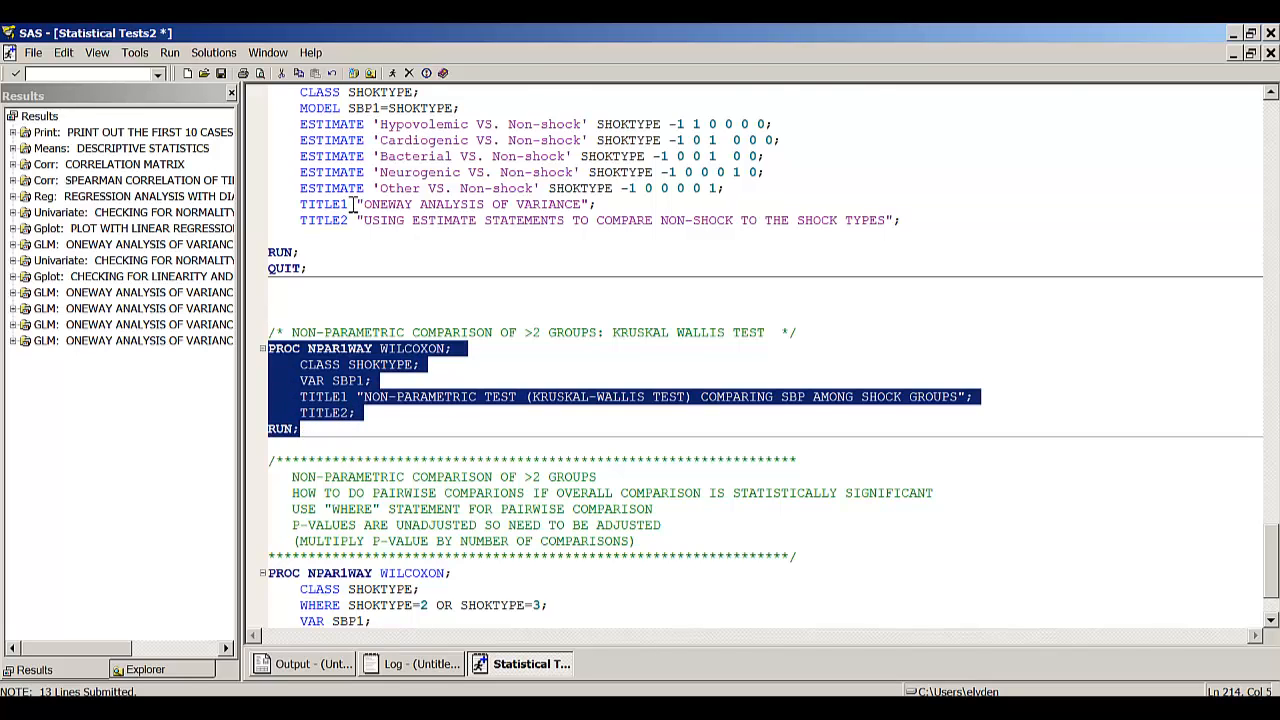
left_click(425, 76)
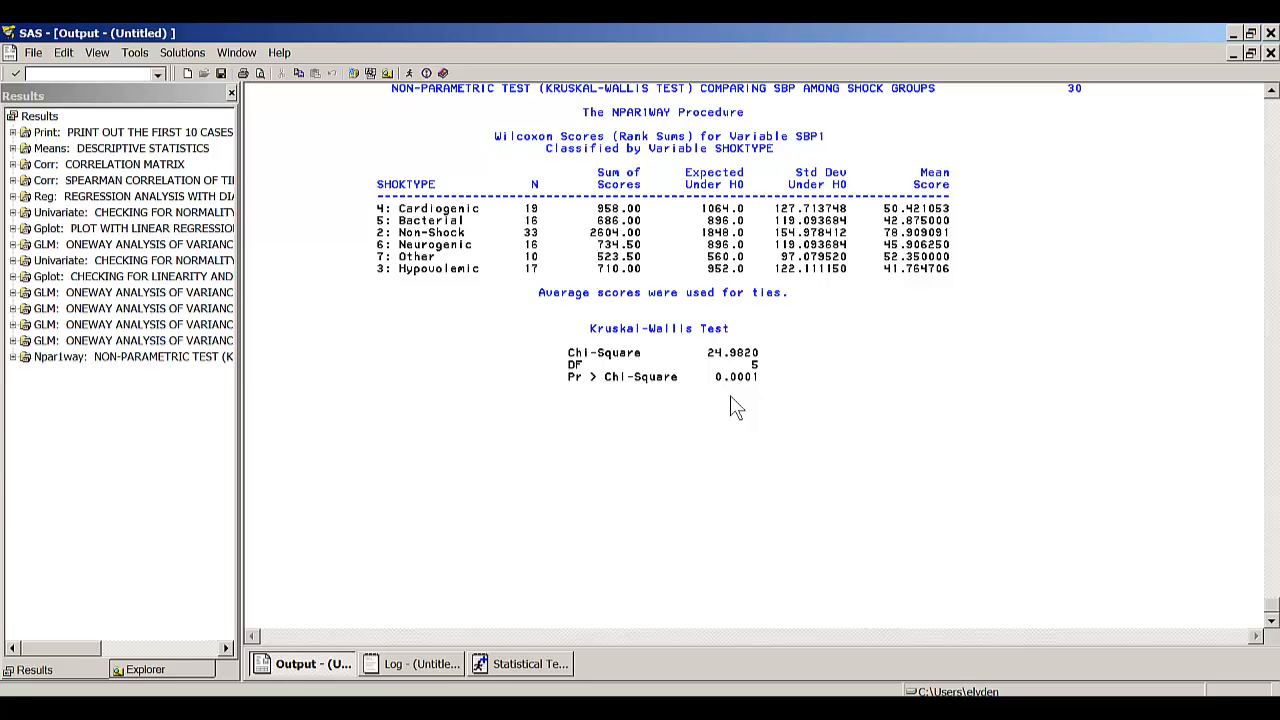
- Run the pairwise PROC NPAR1WAY WILCOXON block for SHOKTYPE=2 OR SHOKTYPE=3, view its output, and return to the program code
key("F5")
left_click(265, 465)
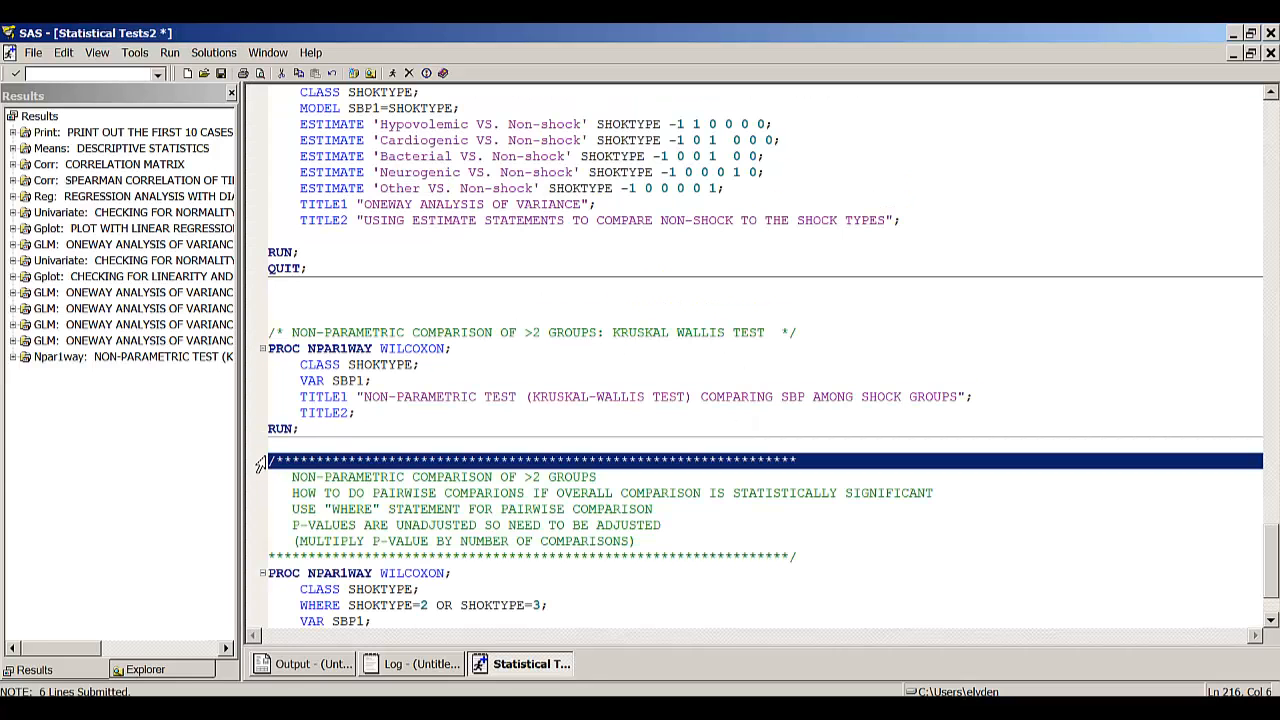
left_click(266, 446)
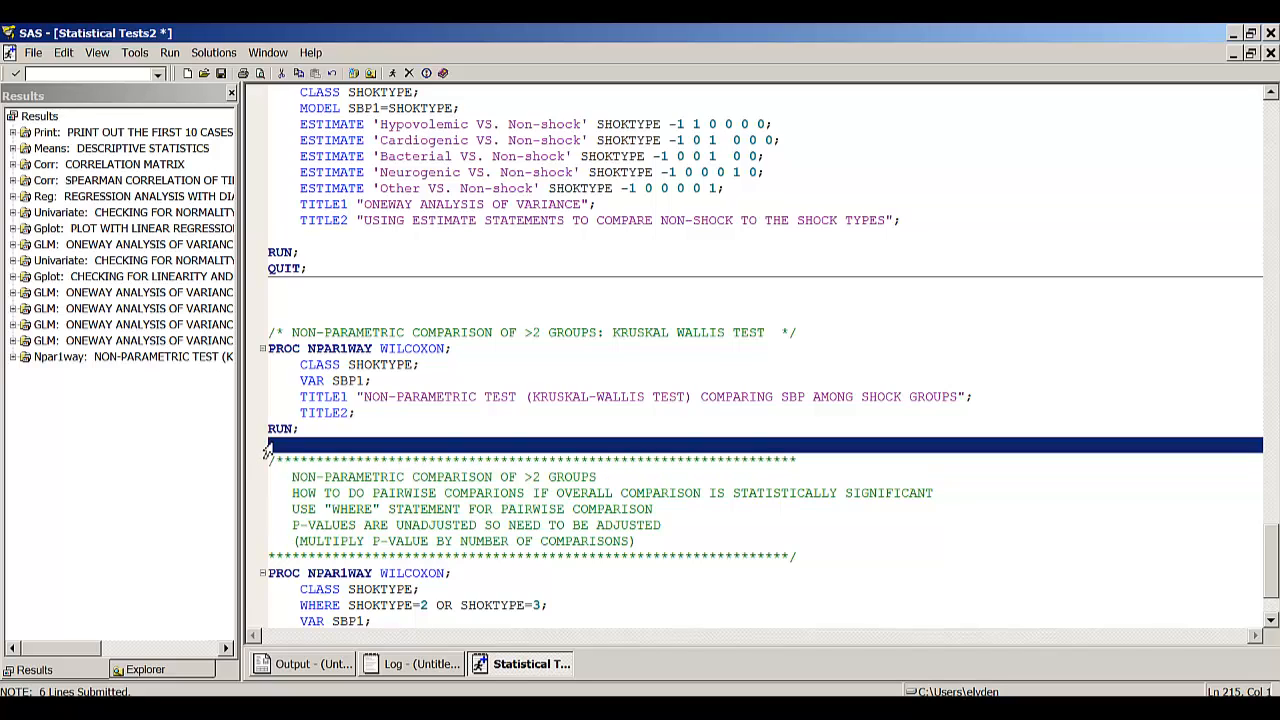
left_click(283, 519)
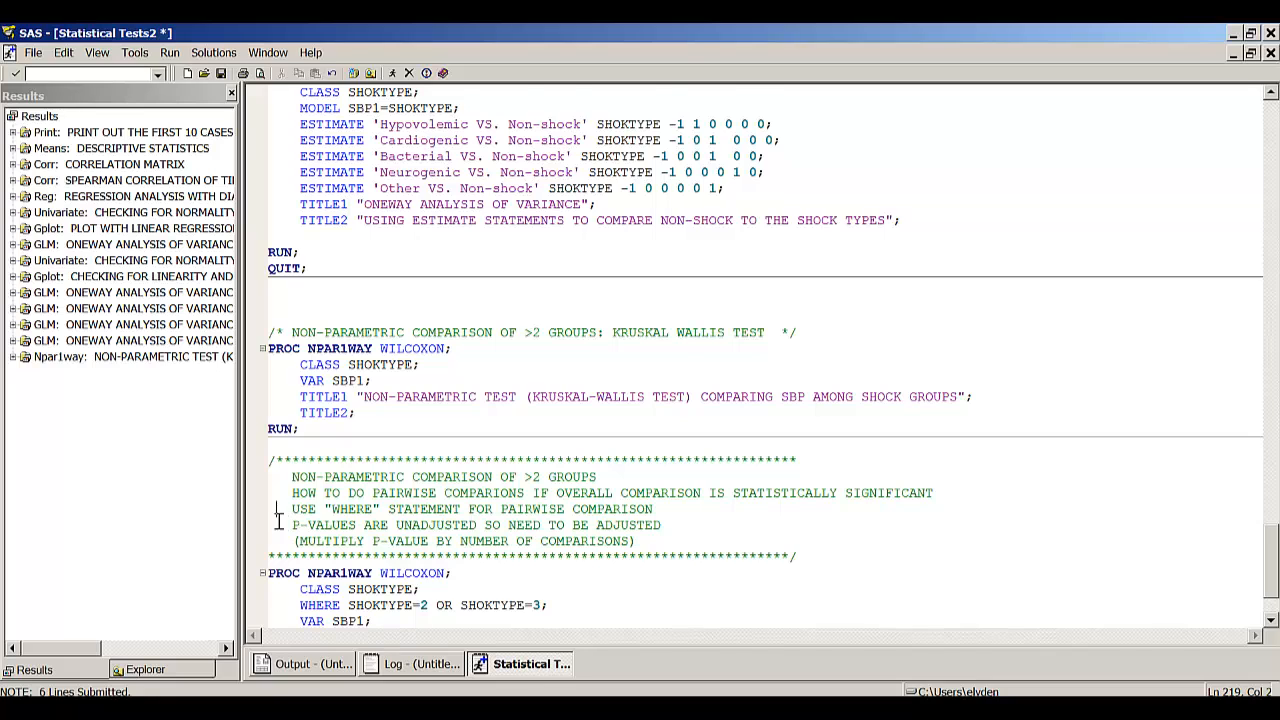
scroll(280, 522, "down", 2)
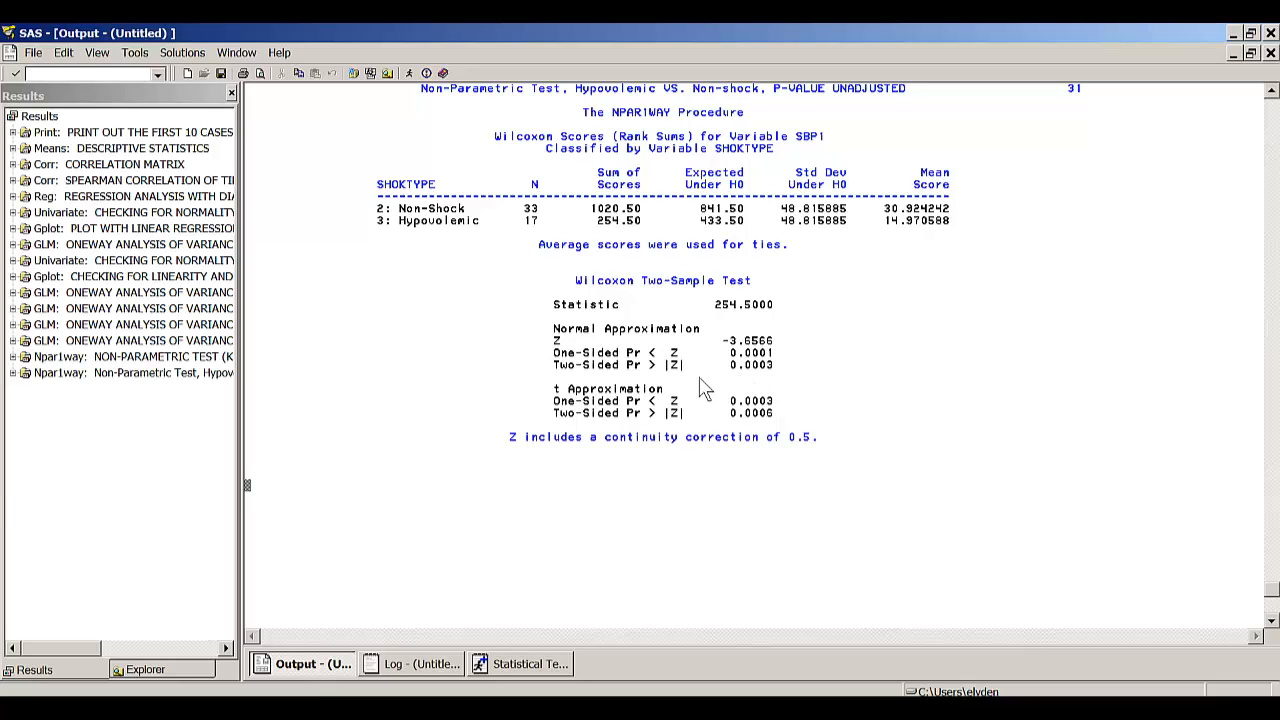
left_click(539, 676)
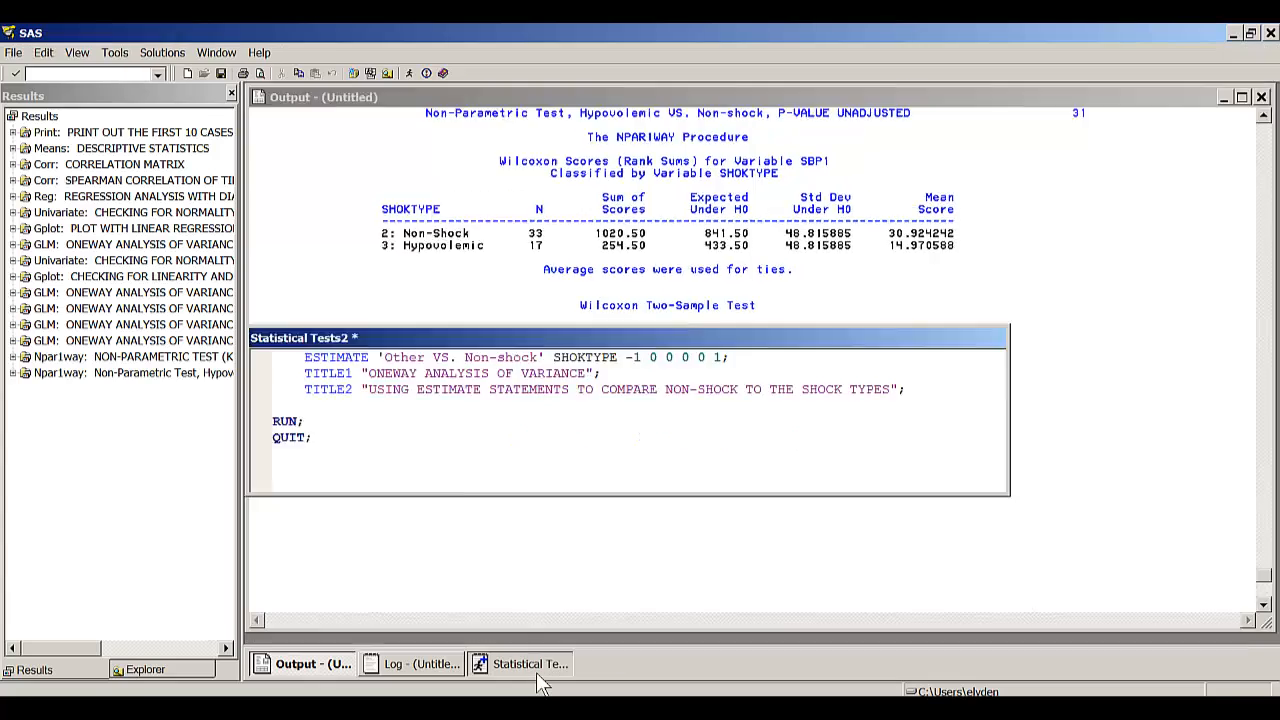
left_click(476, 590)
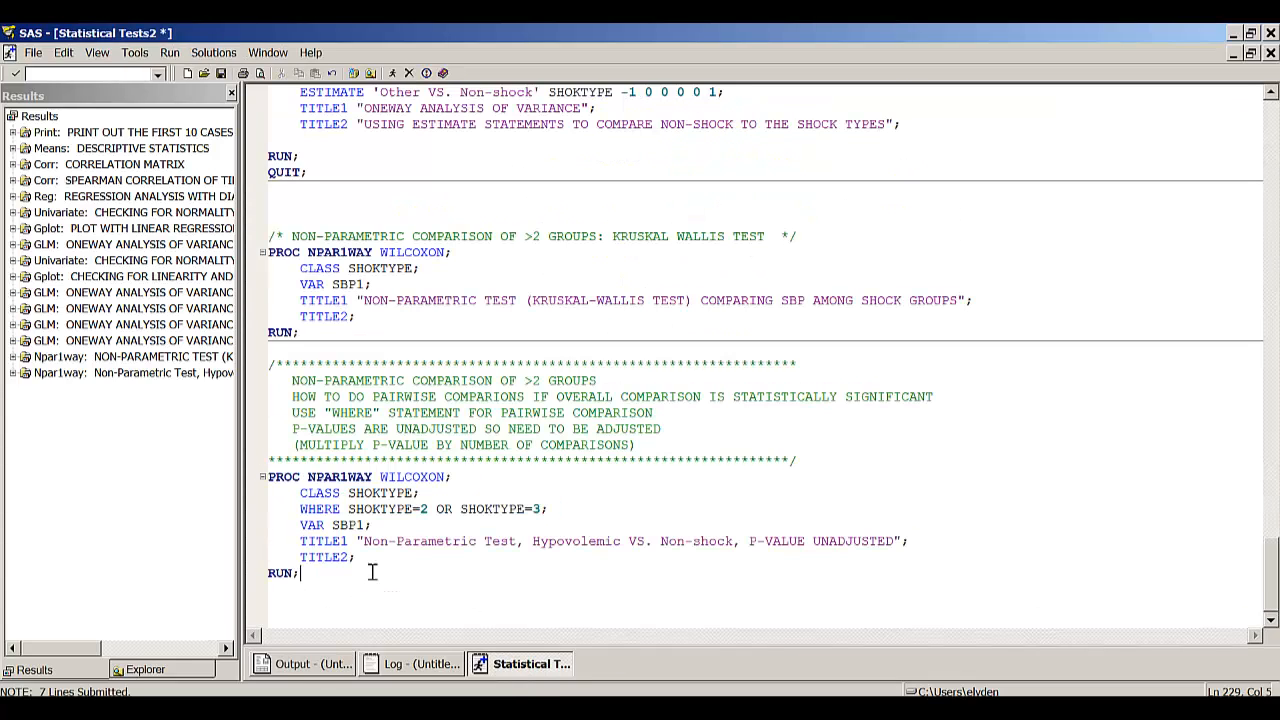